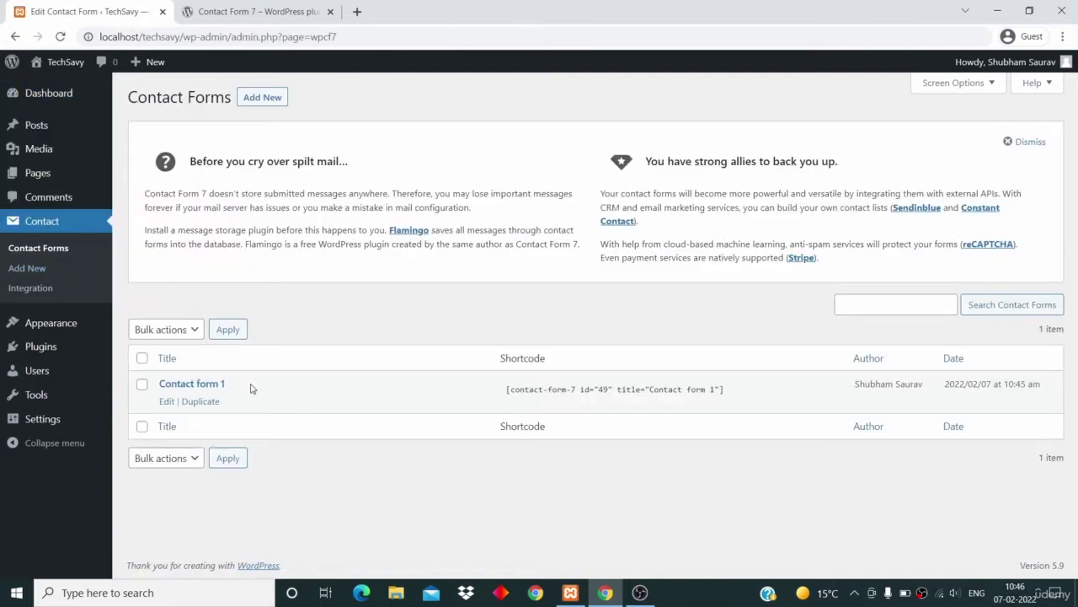
Step: Dismiss the notice on the Contact Forms page, and view the blank new-form template before returning to the forms list
{"action": "left_click_drag", "start_coordinate": [249, 386], "coordinate": [158, 389]}
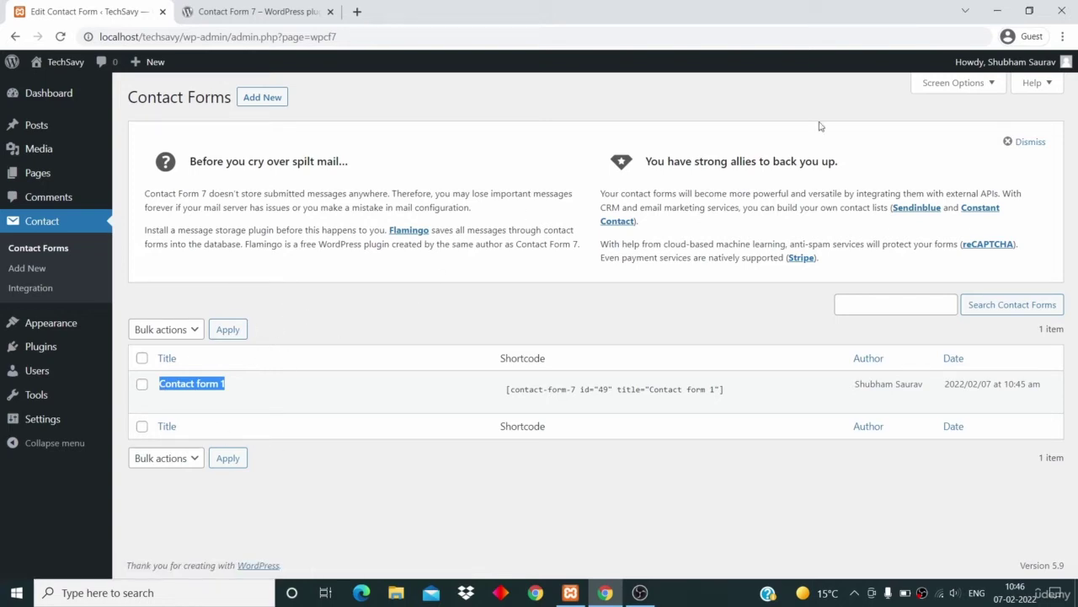
{"action": "left_click", "coordinate": [1024, 141]}
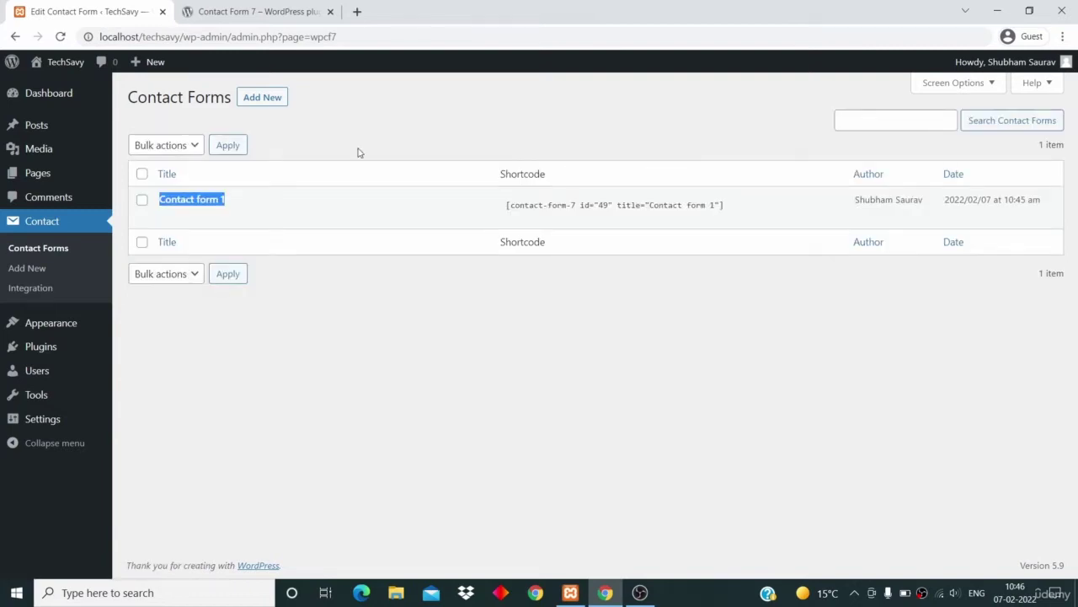
{"action": "left_click", "coordinate": [275, 105]}
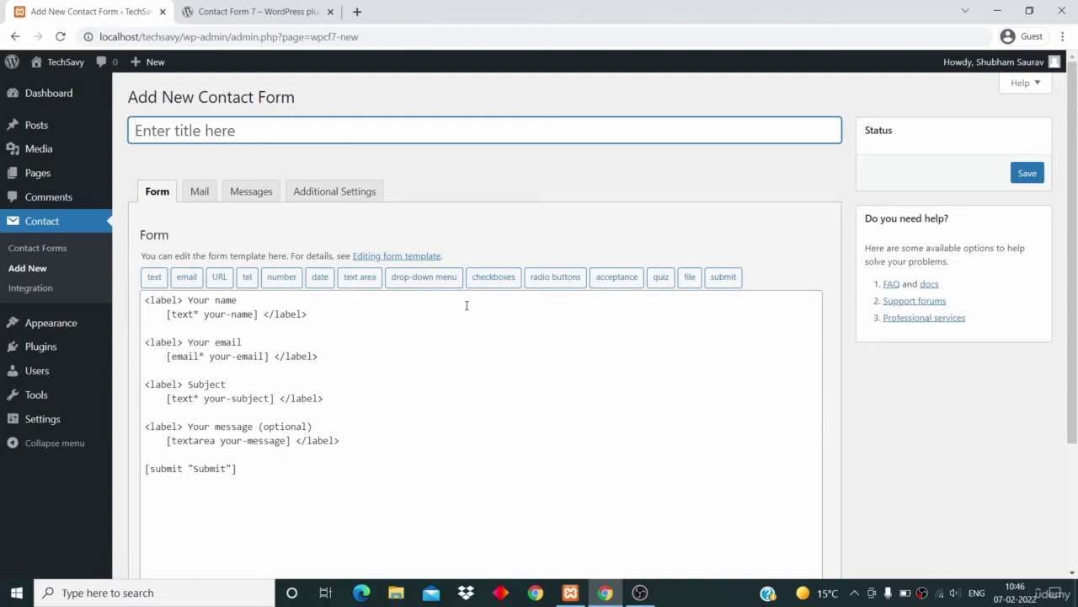
{"action": "left_click", "coordinate": [46, 248]}
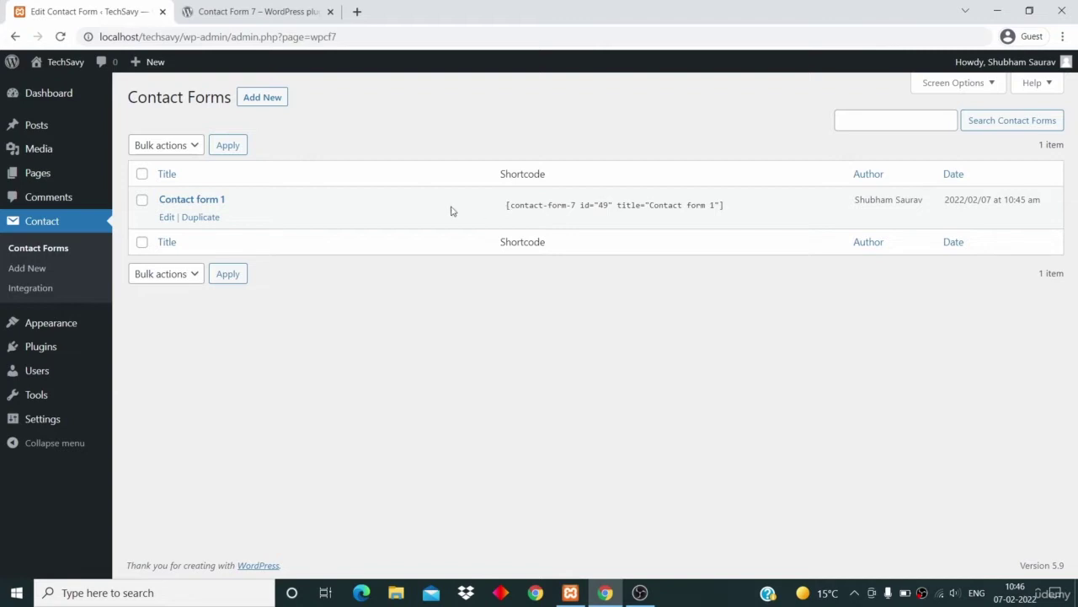
Step: Open Contact form 1 for editing and examine the recipient and subject in its mail template
{"action": "left_click", "coordinate": [165, 217]}
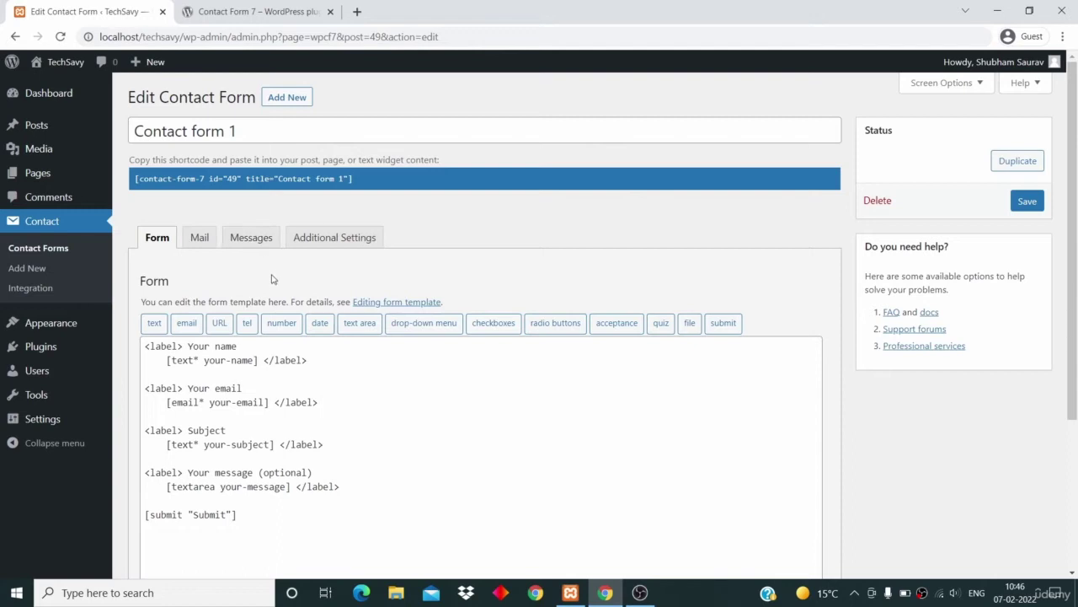
{"action": "left_click", "coordinate": [199, 238]}
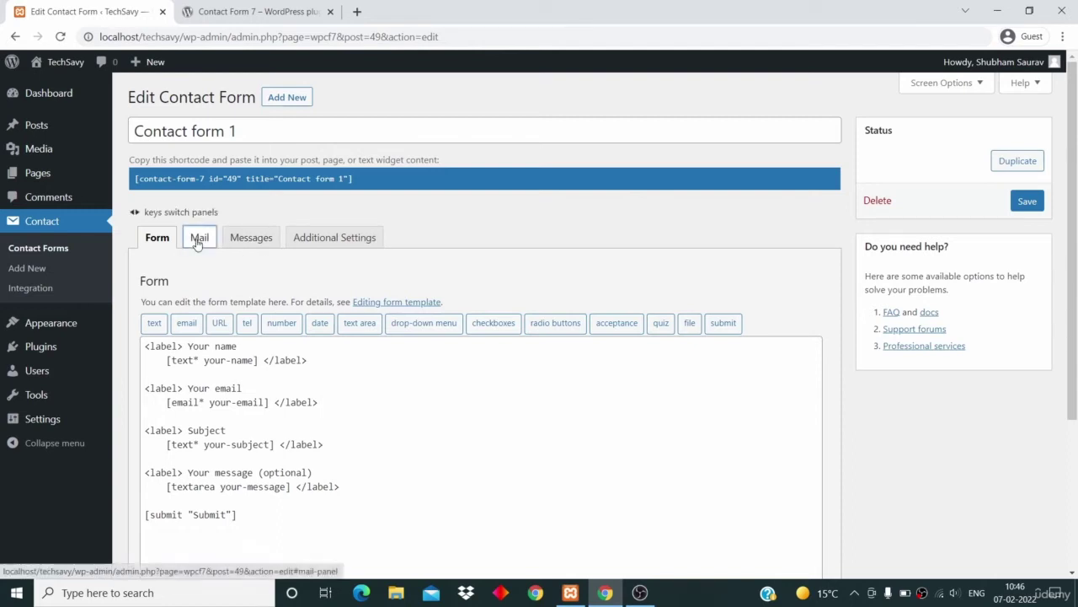
{"action": "scroll", "coordinate": [260, 334], "scroll_direction": "down", "scroll_amount": 3}
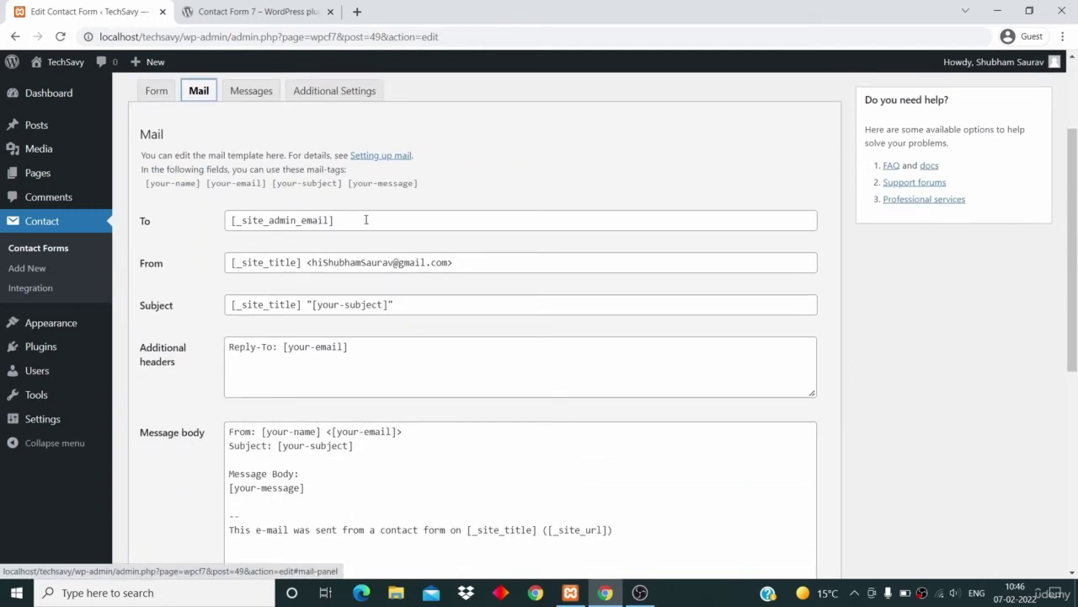
{"action": "left_click_drag", "start_coordinate": [337, 220], "coordinate": [204, 211]}
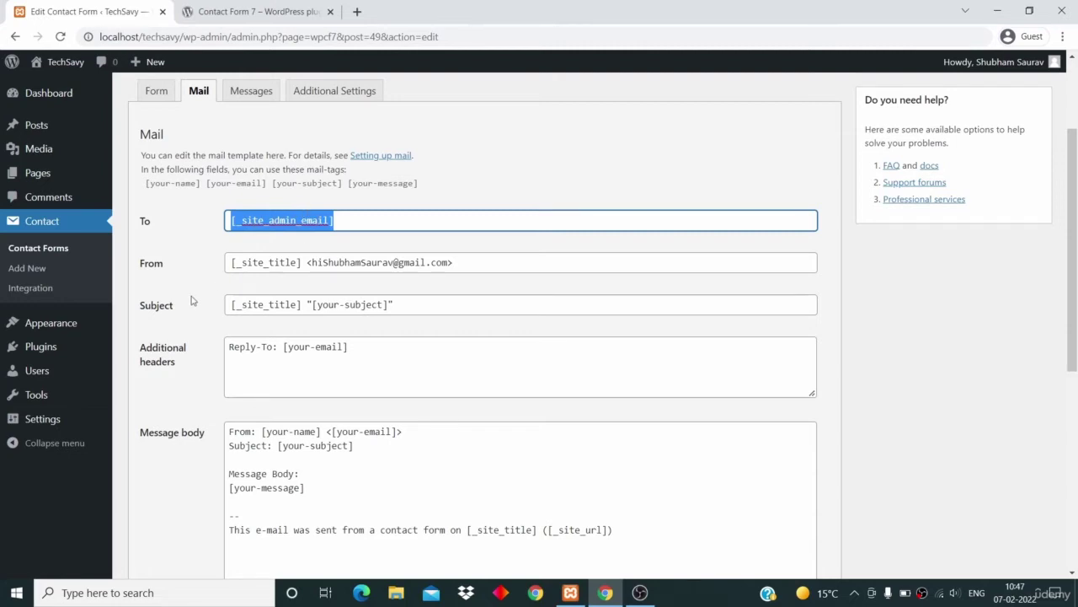
{"action": "left_click", "coordinate": [160, 305]}
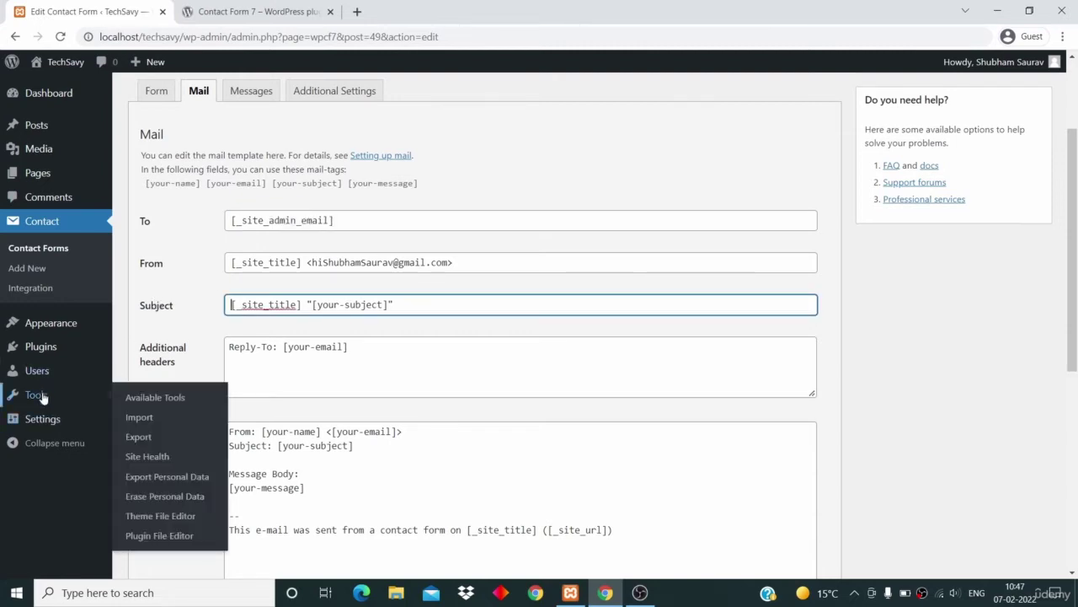
Step: Open the site's General Settings in a separate browser tab and check the Administration Email Address against the form's mail template
{"action": "mouse_move", "coordinate": [42, 422]}
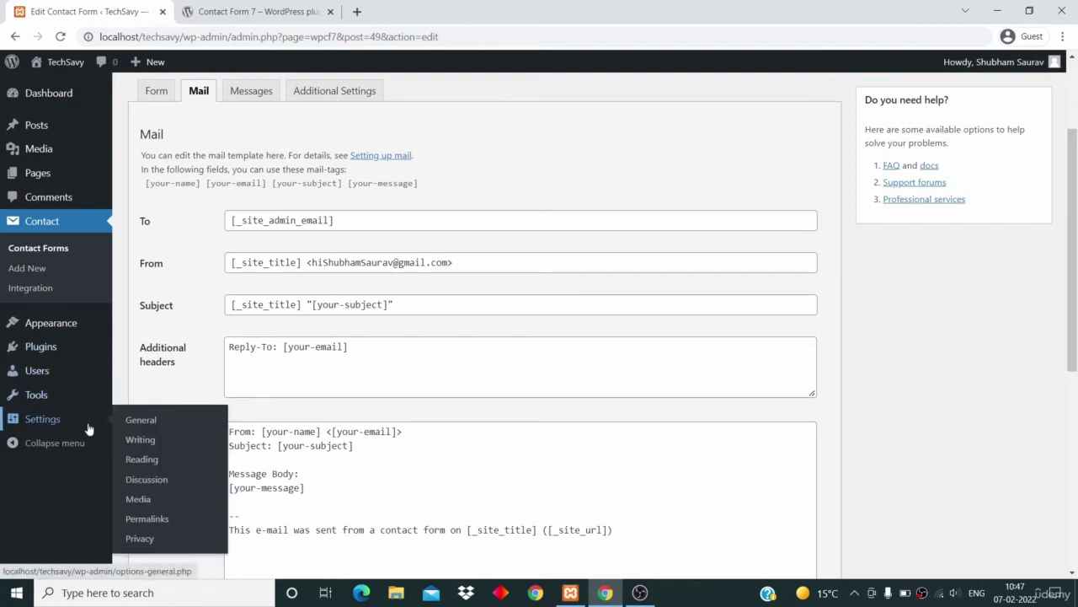
{"action": "right_click", "coordinate": [145, 419]}
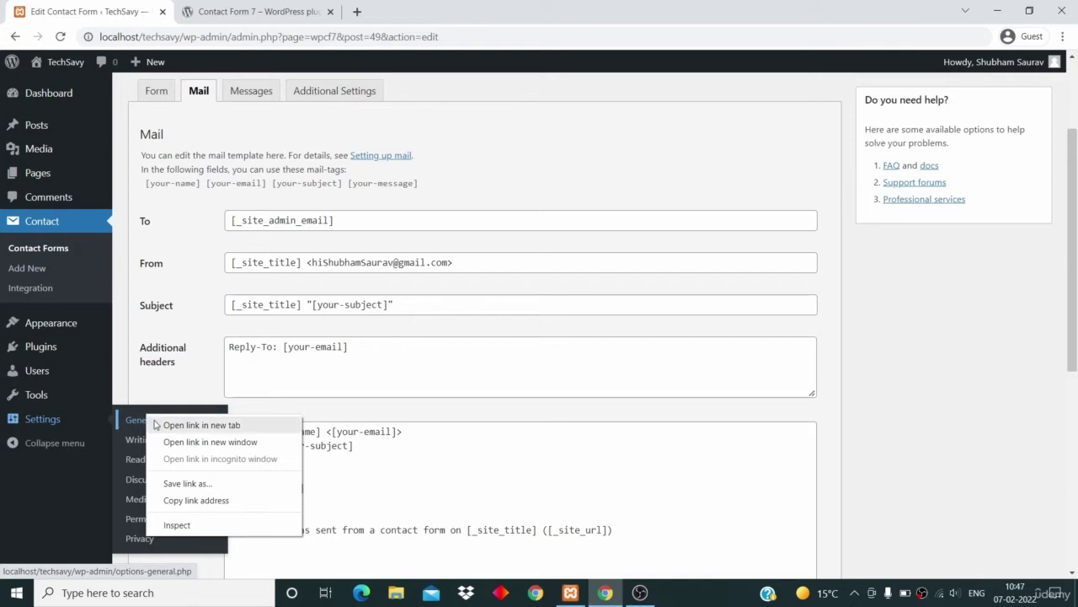
{"action": "left_click", "coordinate": [161, 426]}
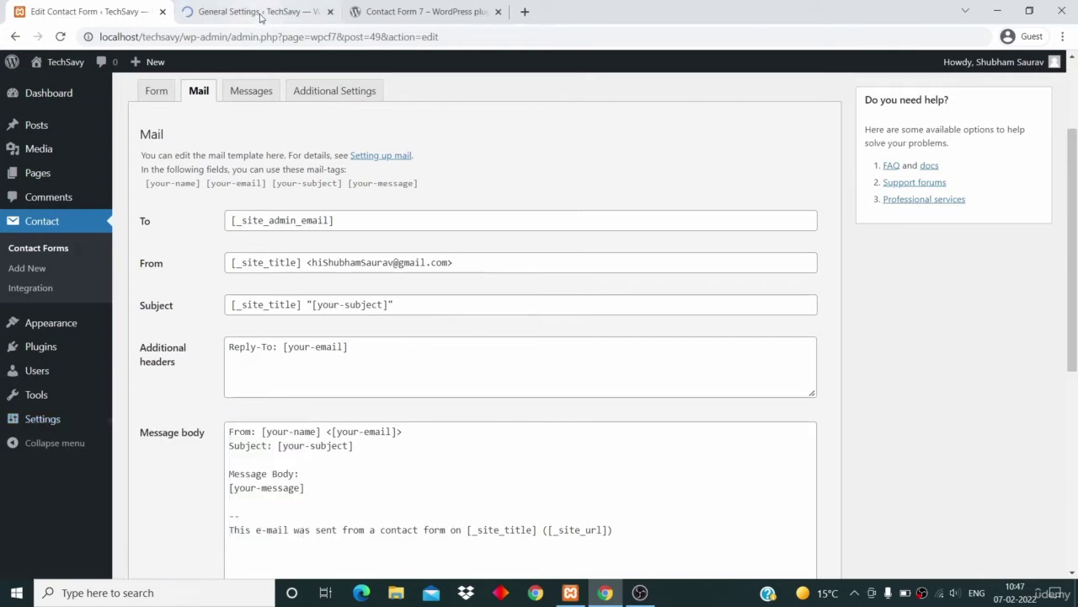
{"action": "left_click", "coordinate": [255, 11]}
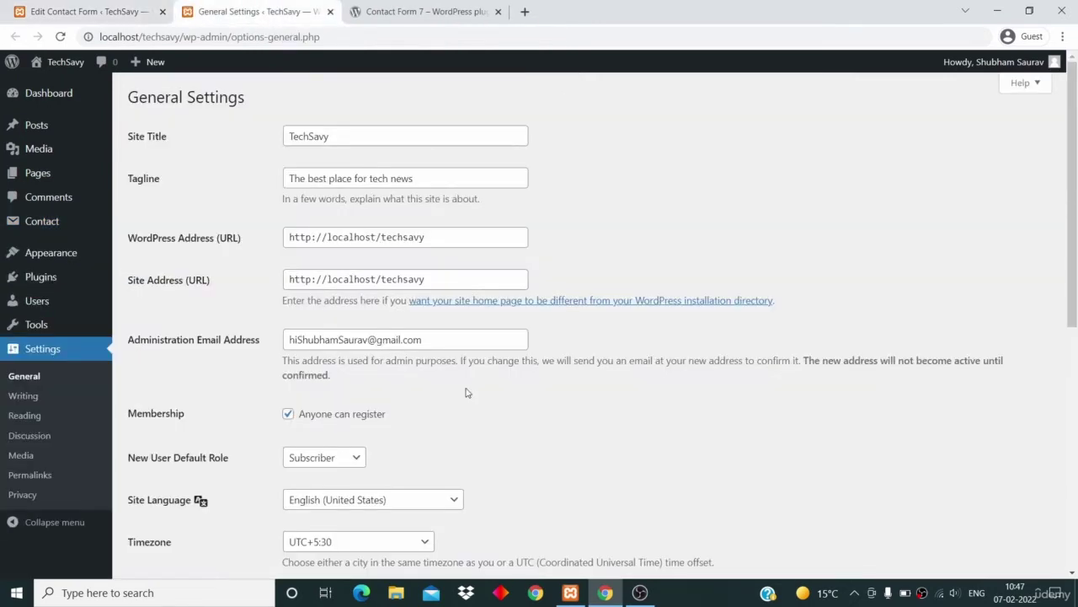
{"action": "left_click_drag", "start_coordinate": [436, 344], "coordinate": [255, 338]}
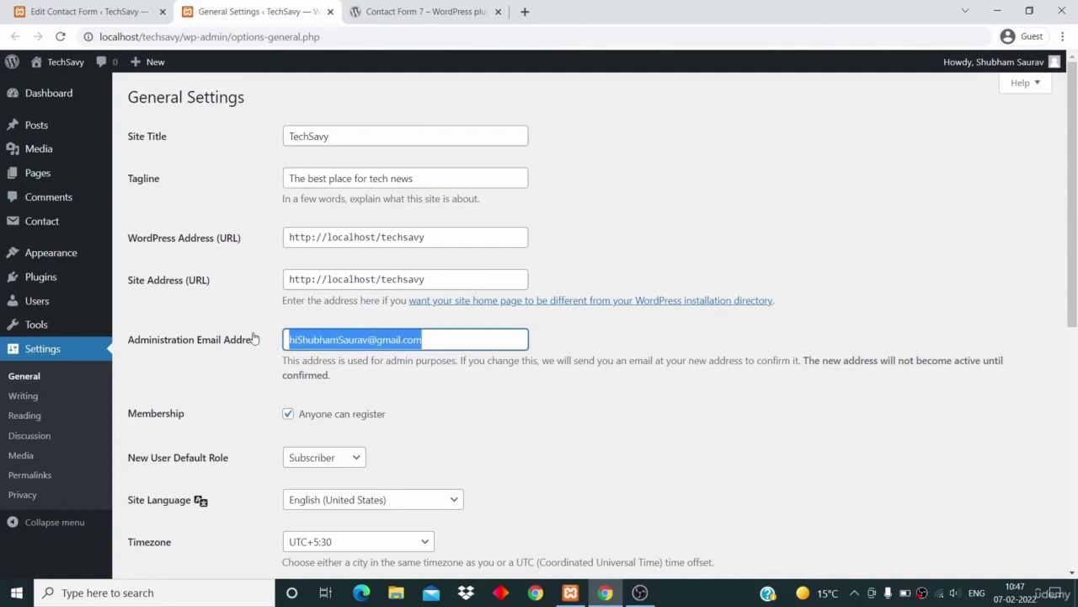
{"action": "left_click", "coordinate": [84, 11]}
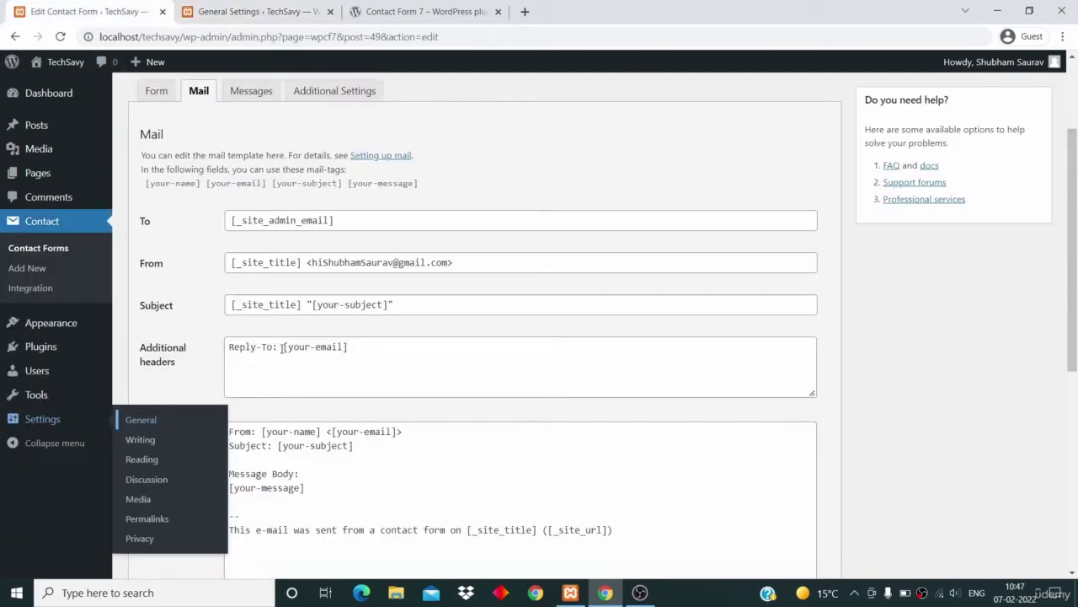
{"action": "left_click", "coordinate": [261, 12]}
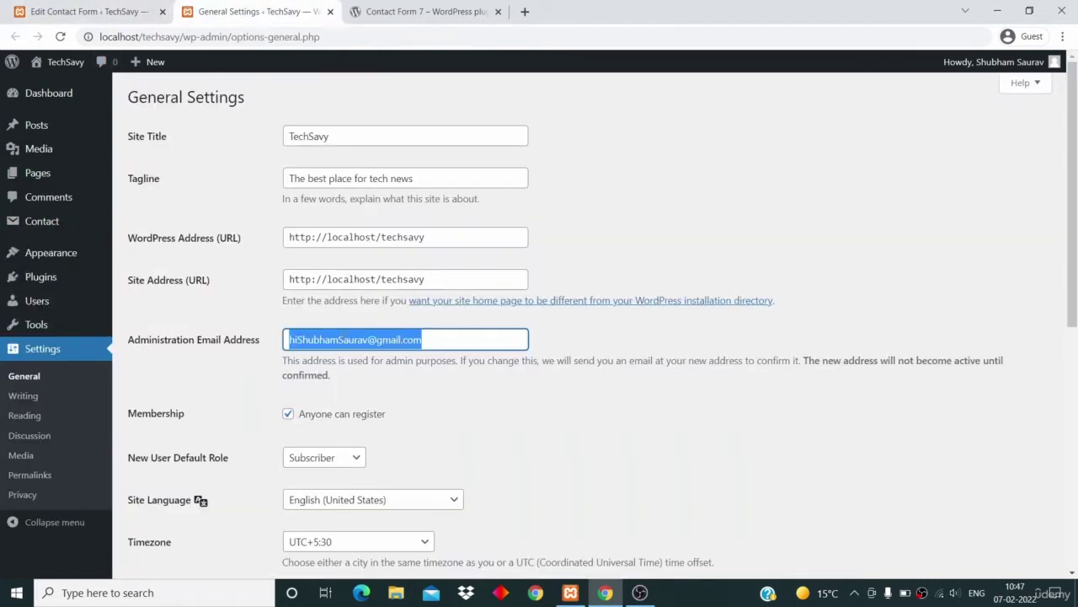
{"action": "left_click", "coordinate": [84, 11]}
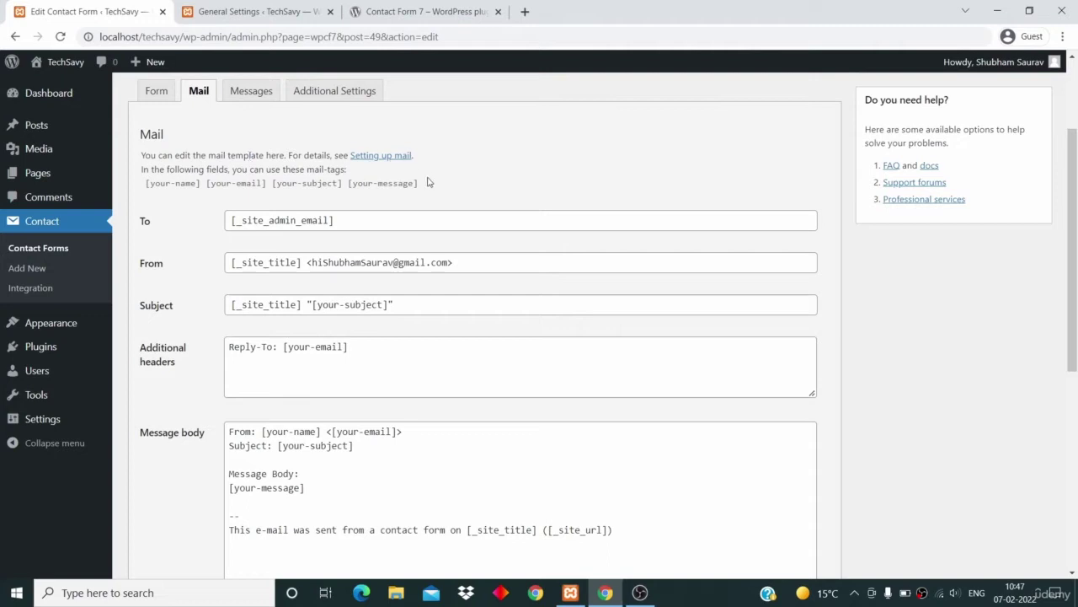
Step: Copy and clear the mail template's To field, then paste [_site_admin_email] back into it
{"action": "left_click_drag", "start_coordinate": [366, 219], "coordinate": [217, 212]}
{"action": "key", "text": "ctrl+c"}
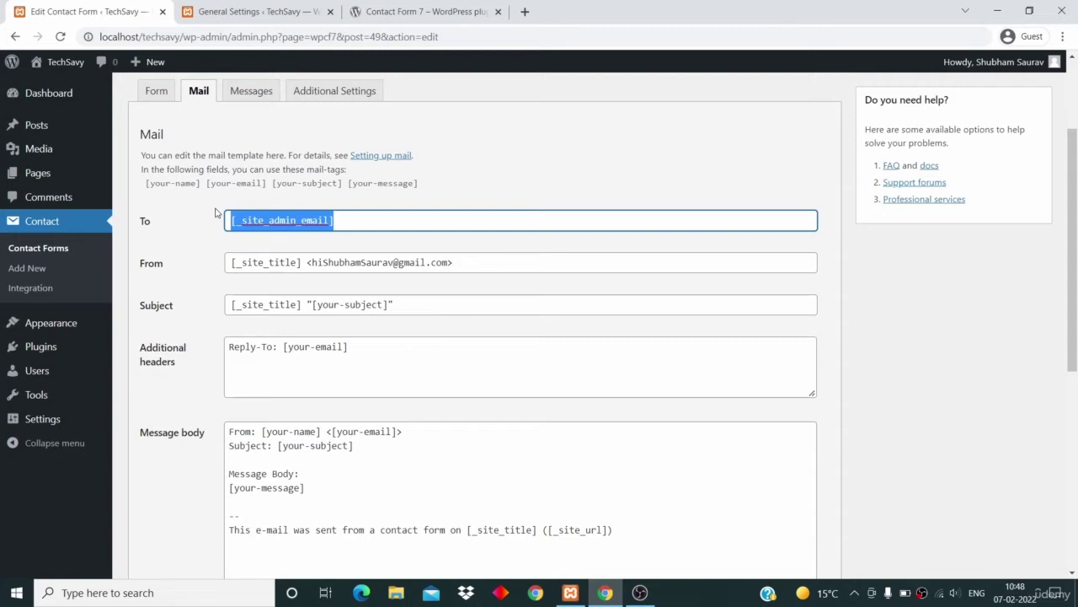
{"action": "key", "text": "BackSpace"}
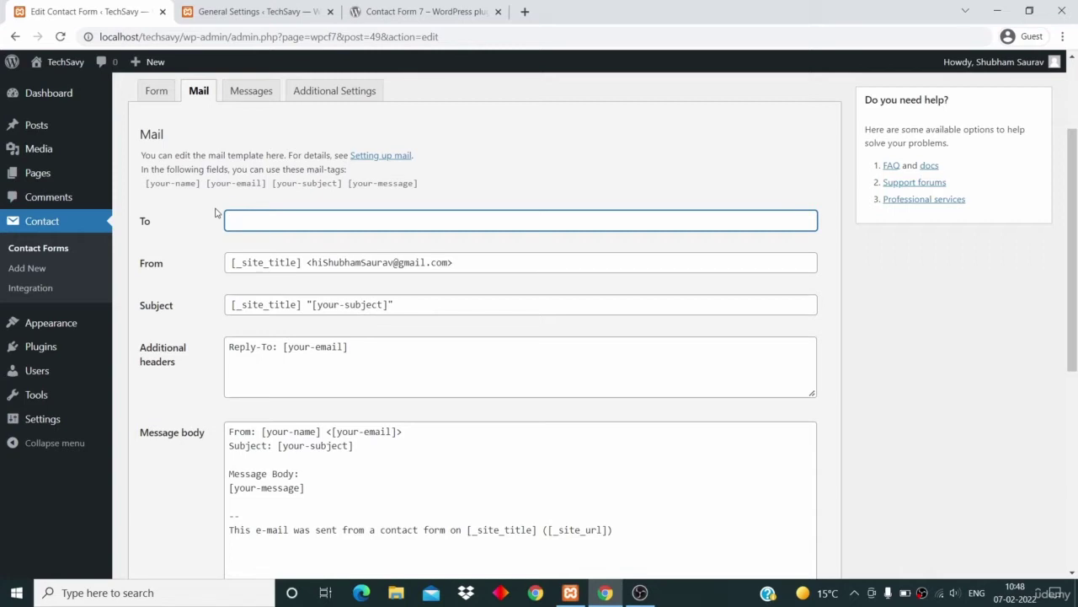
{"action": "key", "text": "ctrl+v"}
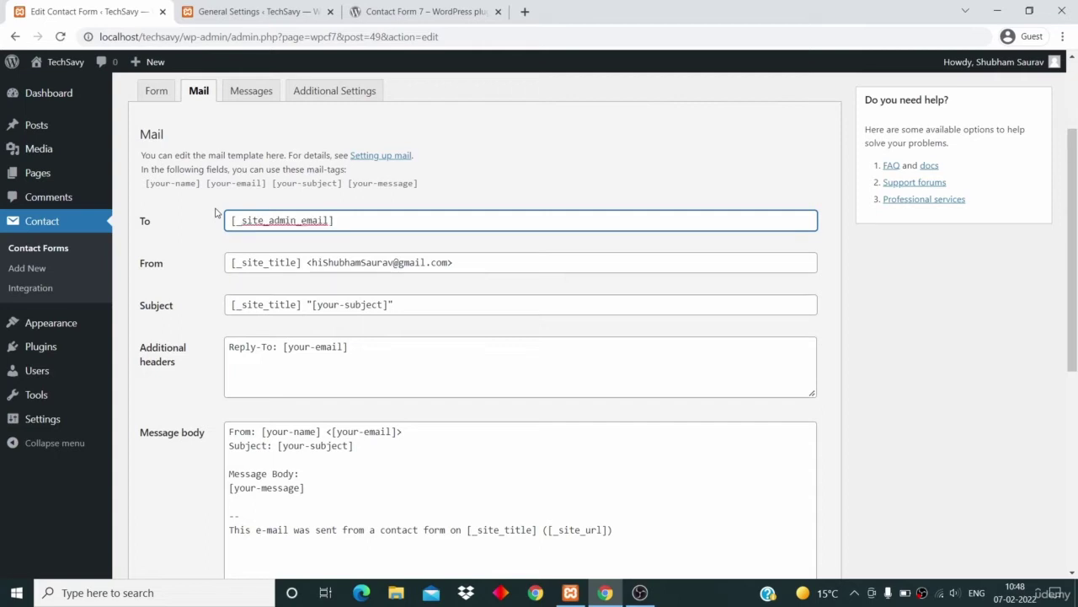
{"action": "scroll", "coordinate": [215, 212], "scroll_direction": "up", "scroll_amount": 1}
{"action": "left_click", "coordinate": [232, 234]}
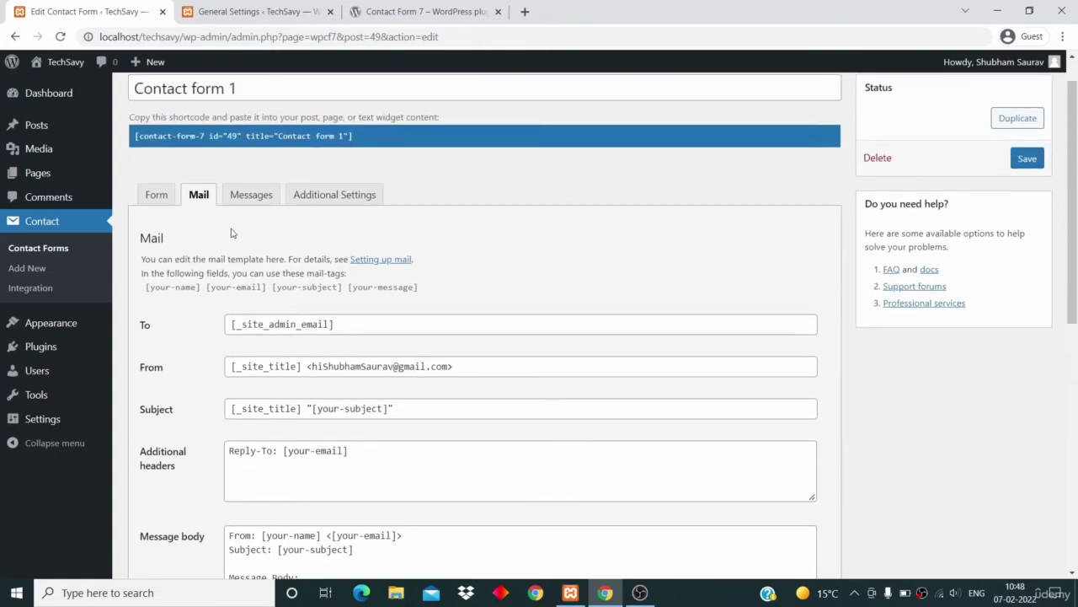
Step: Examine the form's response messages for successful sending, failed sending, validation errors and the other situations
{"action": "left_click", "coordinate": [249, 202]}
{"action": "scroll", "coordinate": [308, 303], "scroll_direction": "down", "scroll_amount": 1}
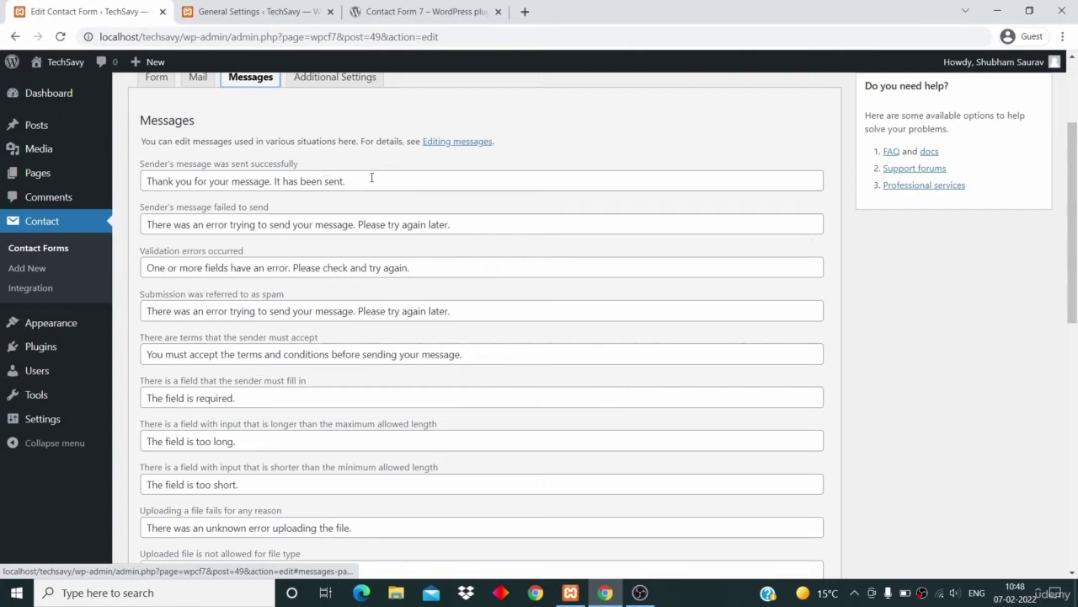
{"action": "left_click_drag", "start_coordinate": [371, 180], "coordinate": [120, 169]}
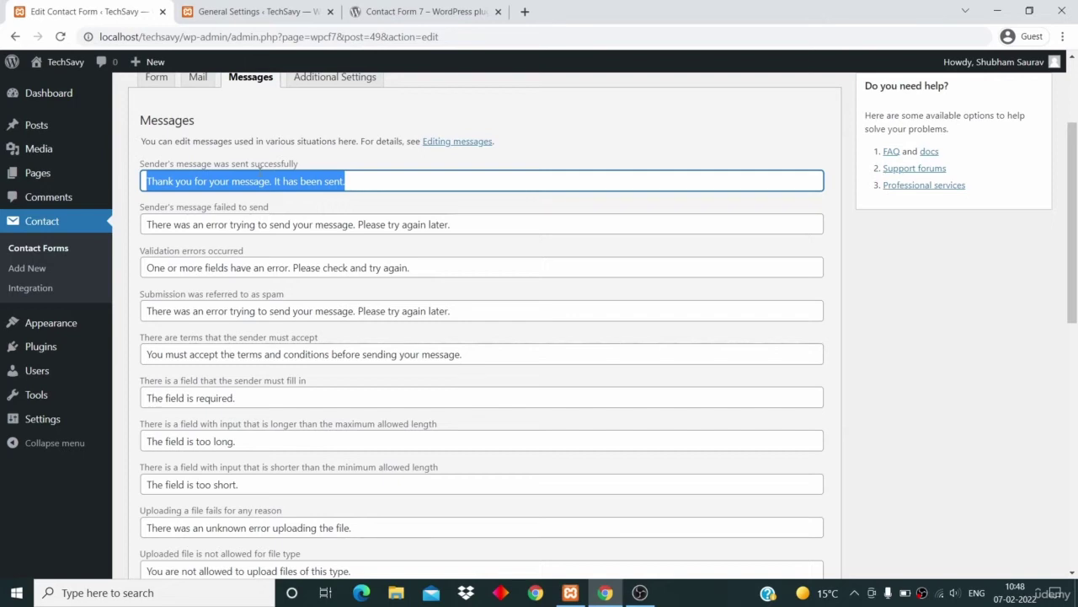
{"action": "scroll", "coordinate": [261, 171], "scroll_direction": "down", "scroll_amount": 1}
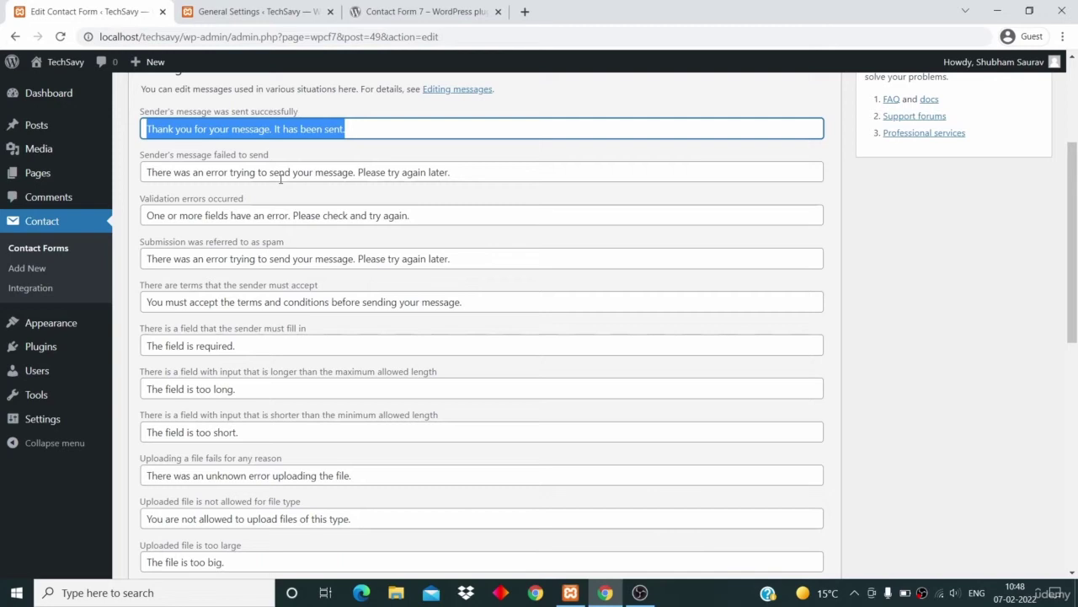
{"action": "triple_click", "coordinate": [280, 174]}
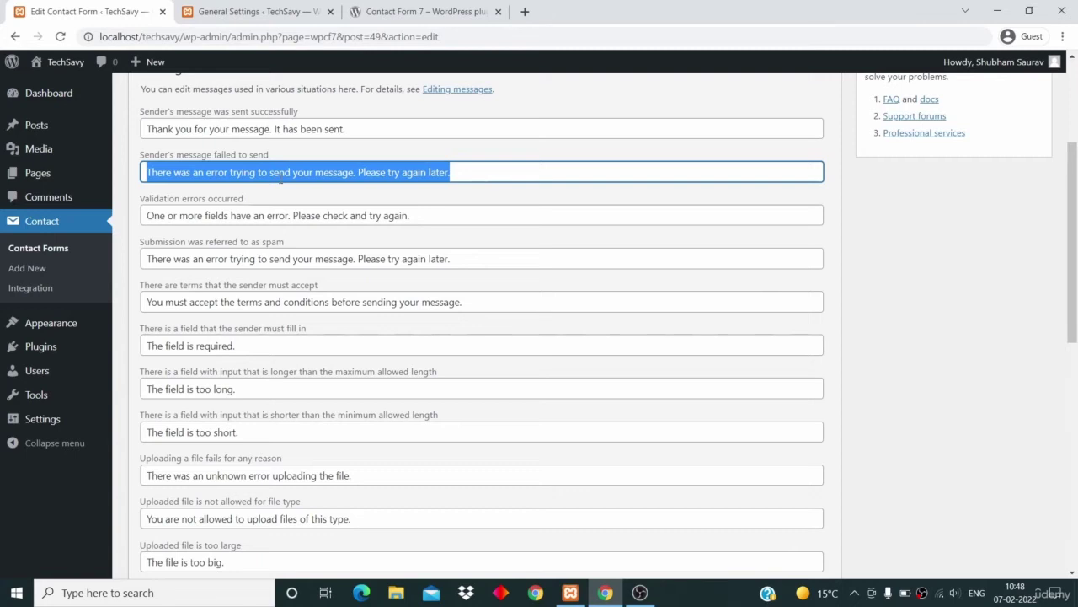
{"action": "triple_click", "coordinate": [319, 218]}
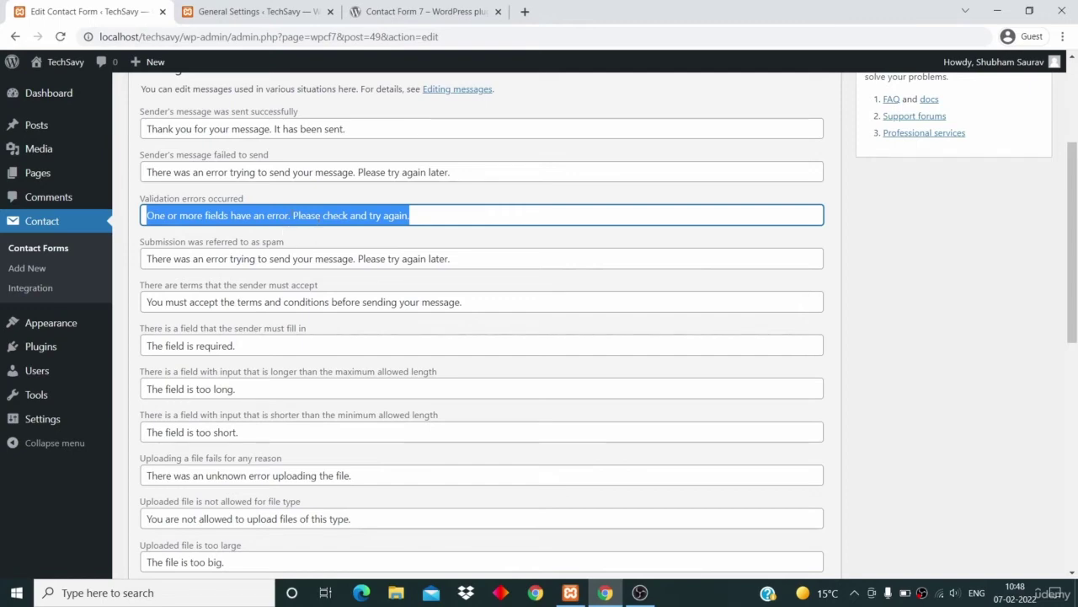
{"action": "scroll", "coordinate": [303, 266], "scroll_direction": "down", "scroll_amount": 5}
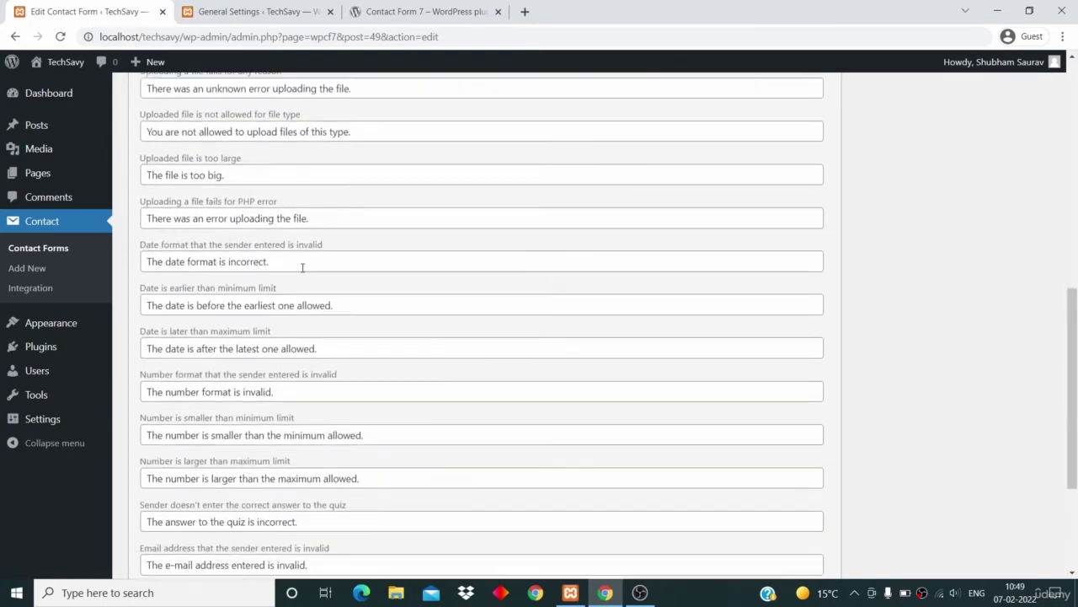
{"action": "scroll", "coordinate": [303, 268], "scroll_direction": "up", "scroll_amount": 8}
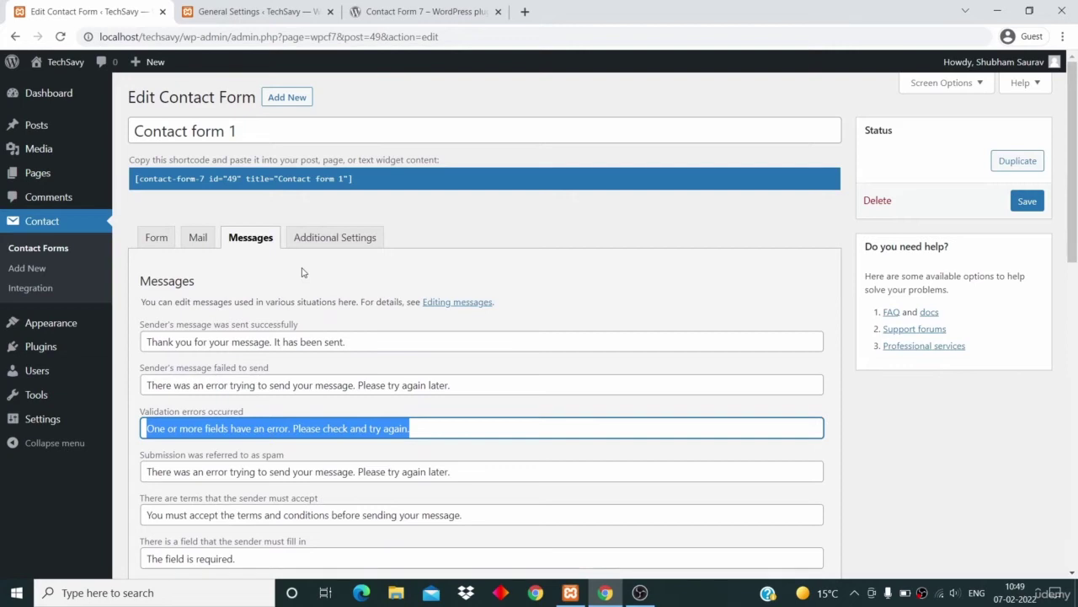
Step: Review the mail template of Contact form 1 once more
{"action": "left_click", "coordinate": [198, 239]}
{"action": "key", "text": "Tab"}
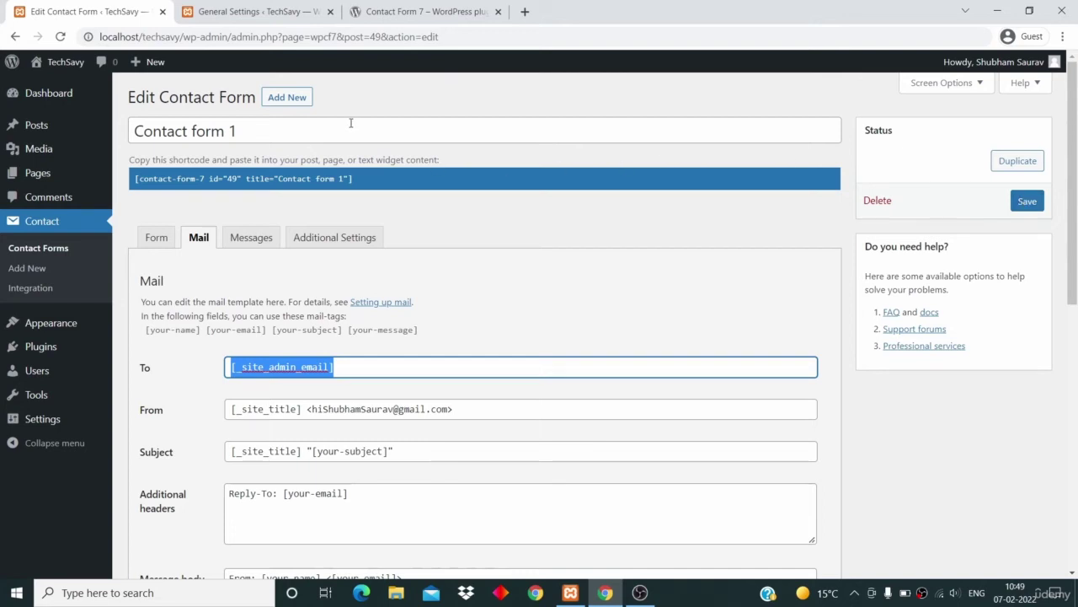
{"action": "scroll", "coordinate": [299, 254], "scroll_direction": "down", "scroll_amount": 2}
{"action": "scroll", "coordinate": [299, 255], "scroll_direction": "up", "scroll_amount": 2}
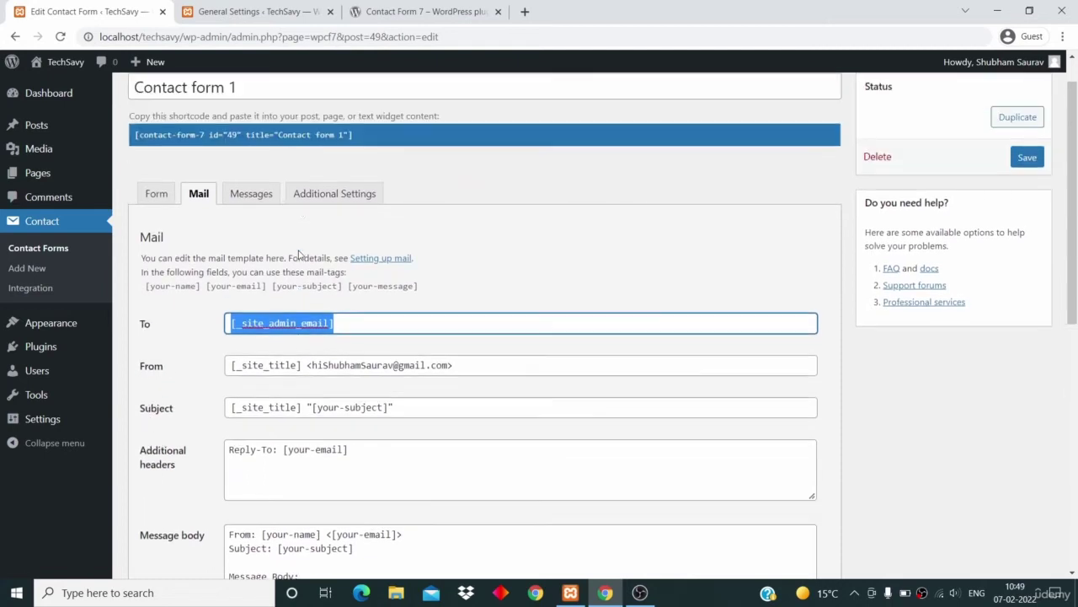
Step: Return to the contact forms list and copy the shortcode of Contact form 1
{"action": "left_click", "coordinate": [42, 250]}
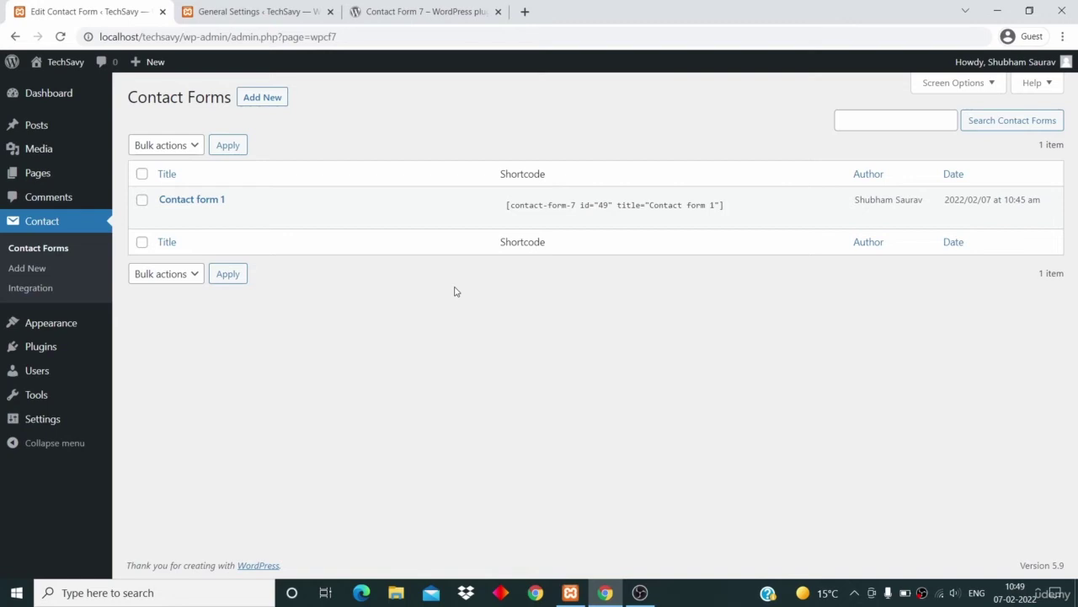
{"action": "left_click", "coordinate": [506, 206]}
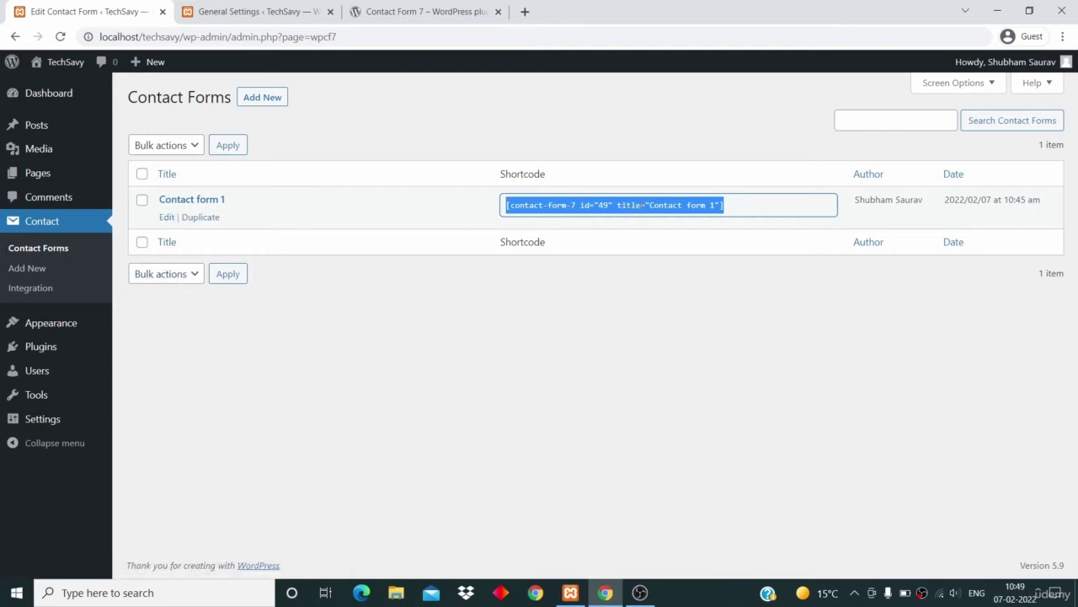
{"action": "right_click", "coordinate": [642, 207]}
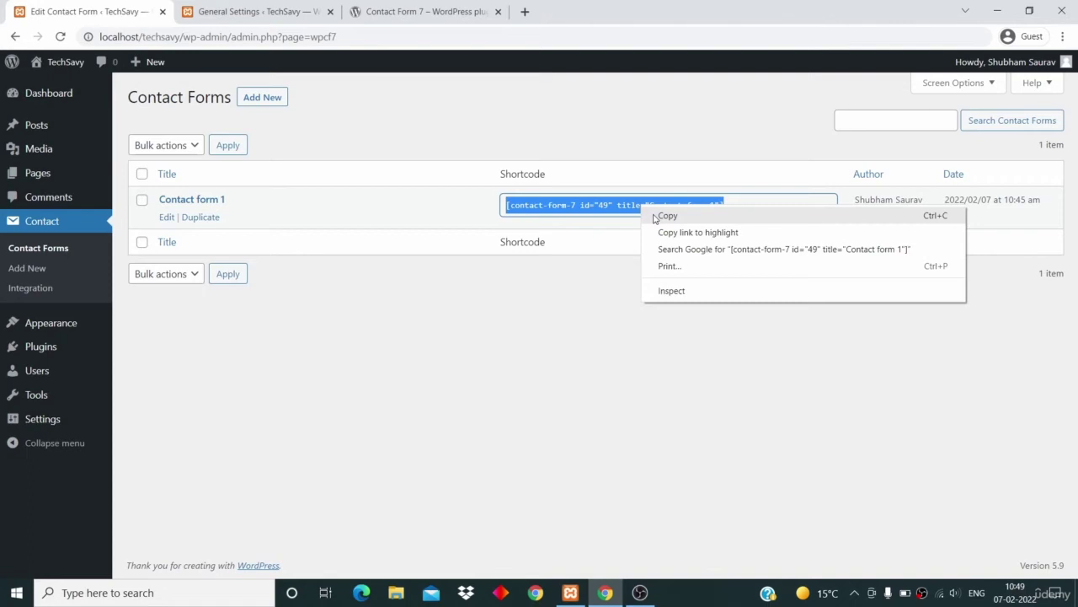
{"action": "left_click", "coordinate": [666, 215]}
{"action": "left_click", "coordinate": [587, 358]}
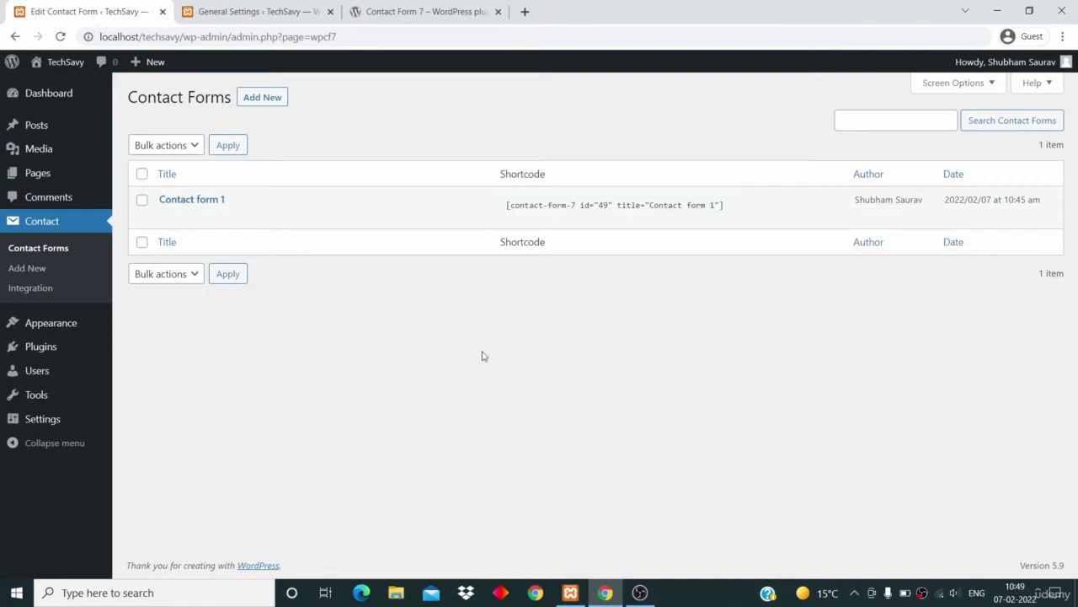
Step: Create a new page titled "Contact Us", closing the block editor's welcome guide
{"action": "left_click", "coordinate": [39, 173]}
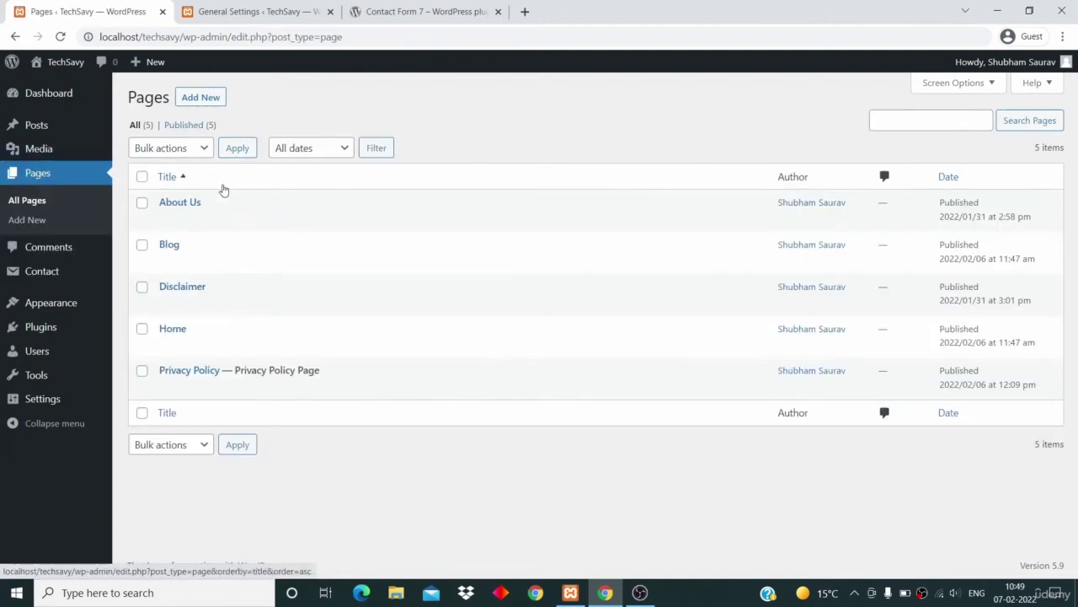
{"action": "left_click", "coordinate": [195, 100]}
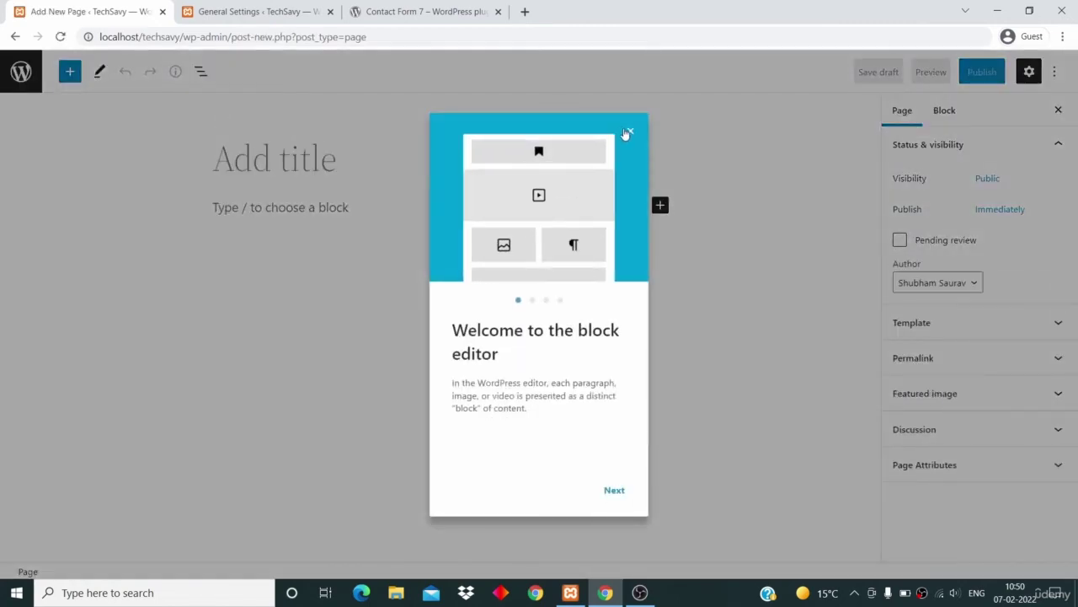
{"action": "left_click", "coordinate": [629, 133]}
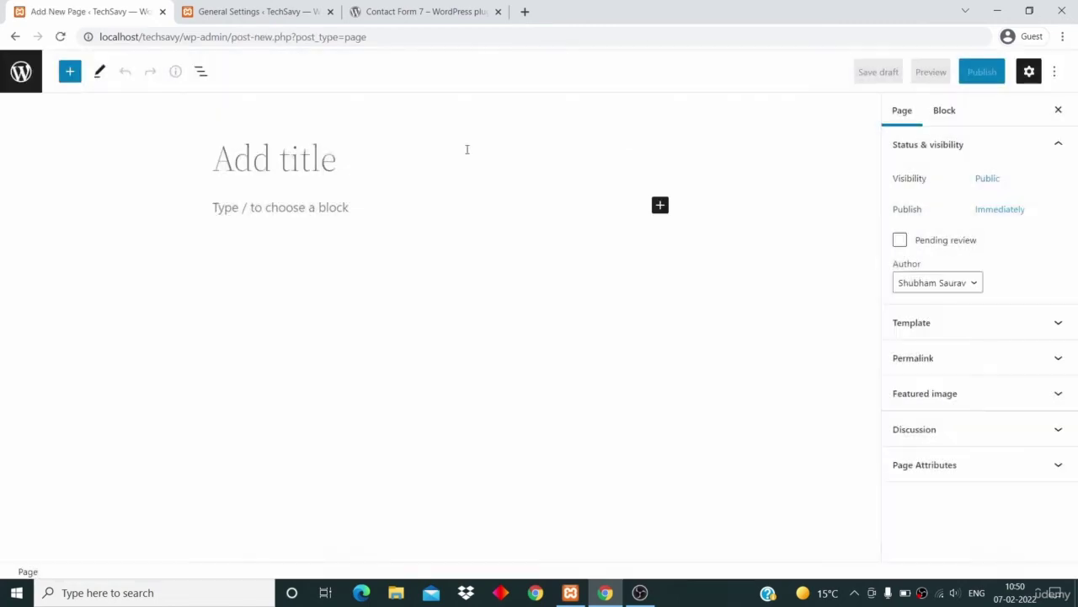
{"action": "left_click", "coordinate": [414, 159]}
{"action": "type", "text": "Contact us"}
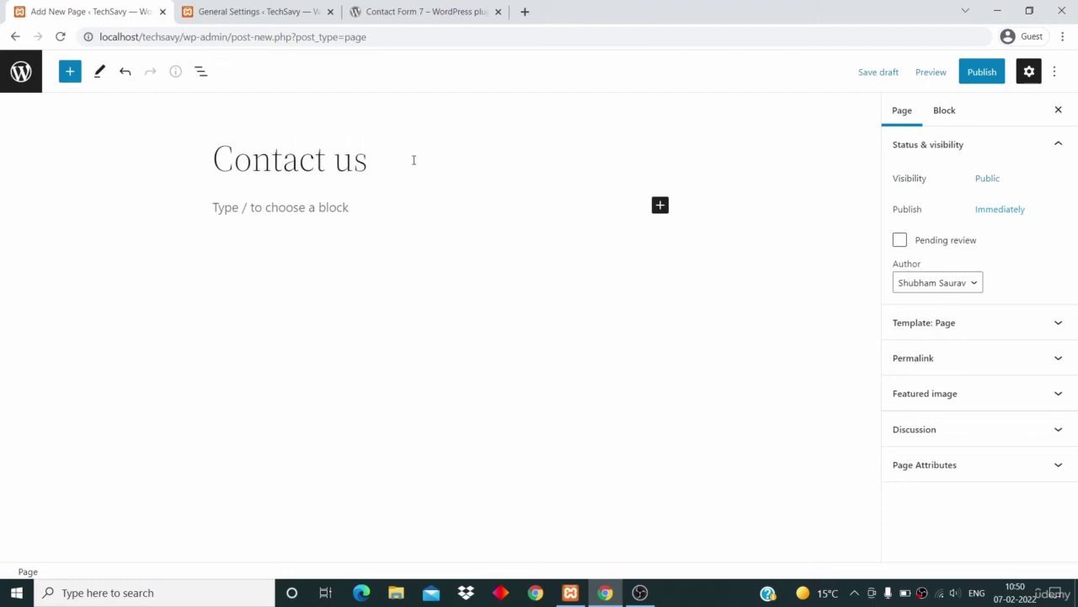
{"action": "key", "text": "BackSpace"}
{"action": "key", "text": "BackSpace"}
{"action": "type", "text": "Us"}
Step: Paste the copied Contact form 1 shortcode into the empty paragraph below the page title
{"action": "left_click", "coordinate": [418, 210]}
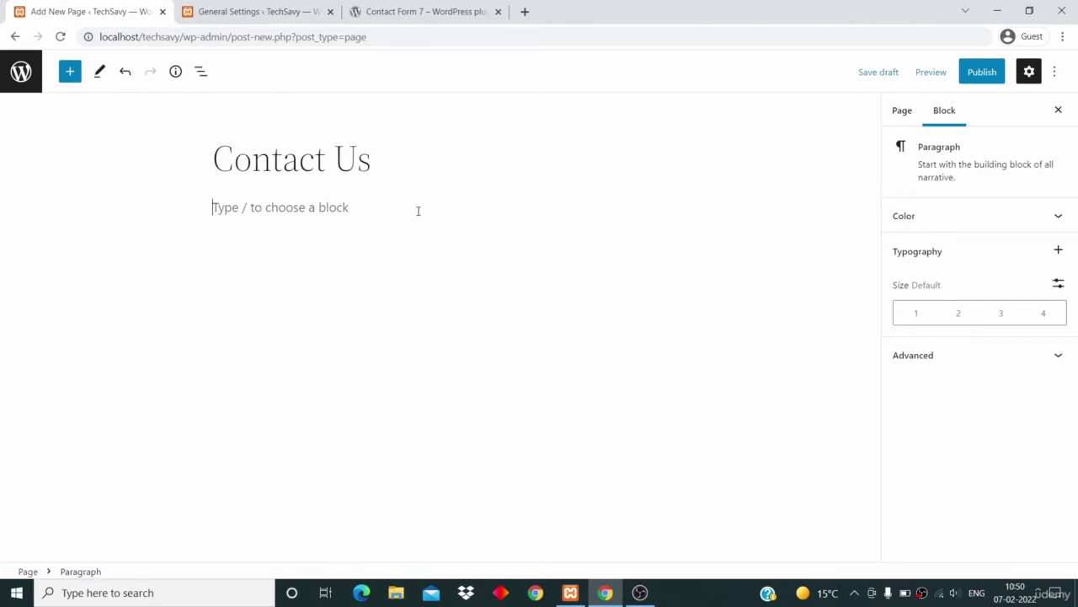
{"action": "right_click", "coordinate": [418, 212]}
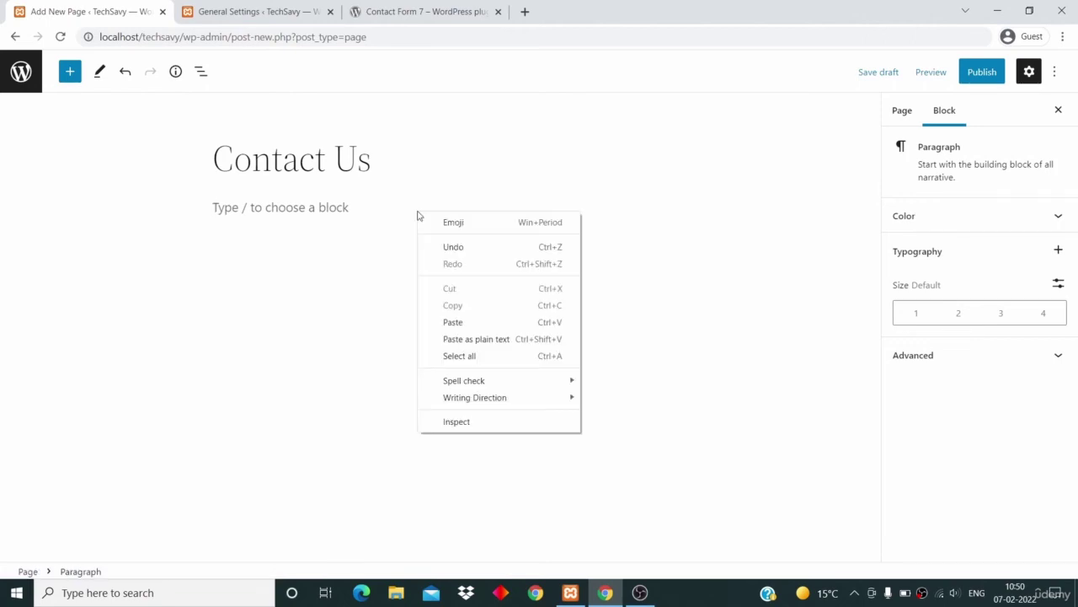
{"action": "left_click", "coordinate": [457, 324]}
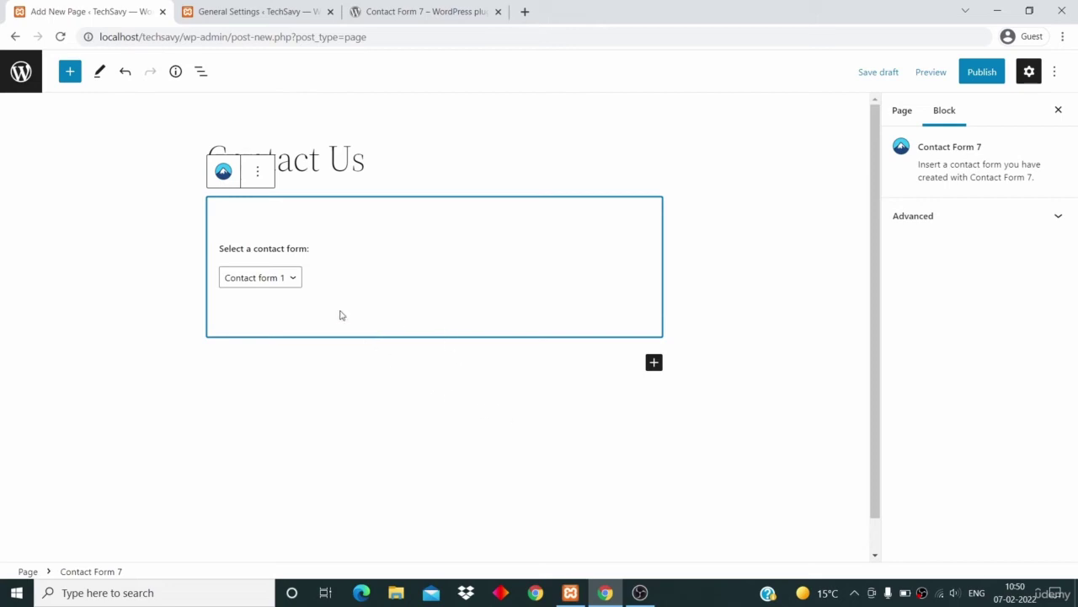
Step: Check the form selection and the available block options of the inserted Contact Form 7 block
{"action": "left_click", "coordinate": [284, 282]}
{"action": "left_click", "coordinate": [285, 284]}
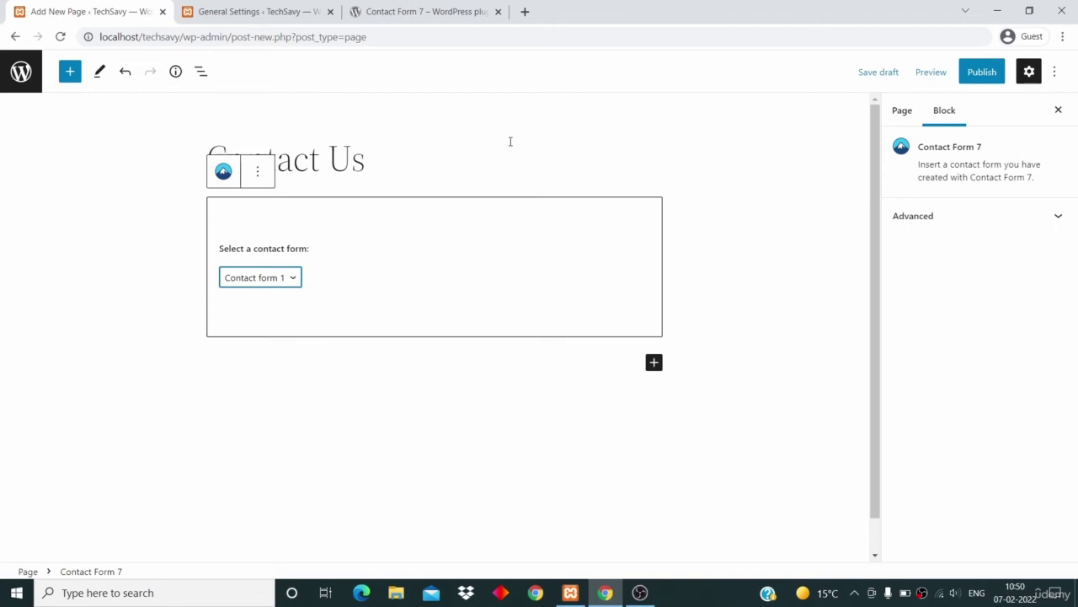
{"action": "left_click", "coordinate": [259, 171]}
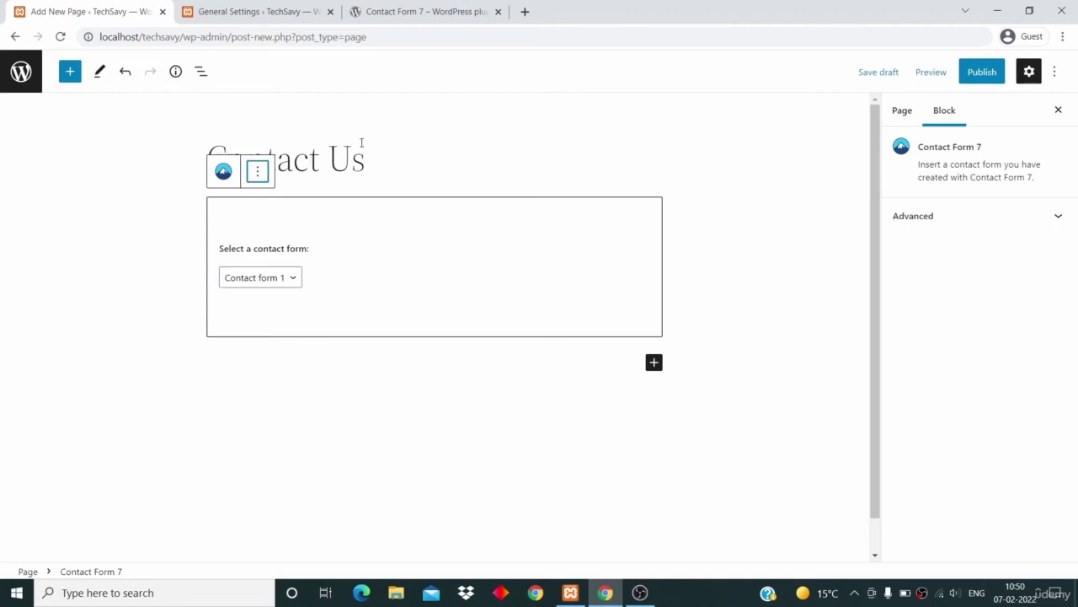
{"action": "left_click", "coordinate": [259, 176]}
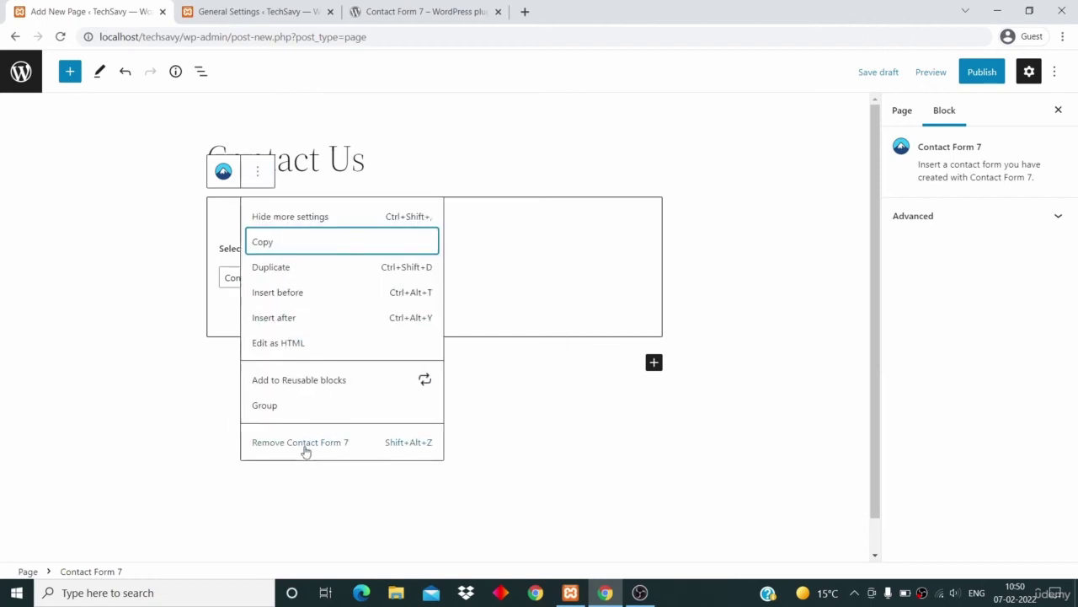
{"action": "left_click", "coordinate": [452, 134]}
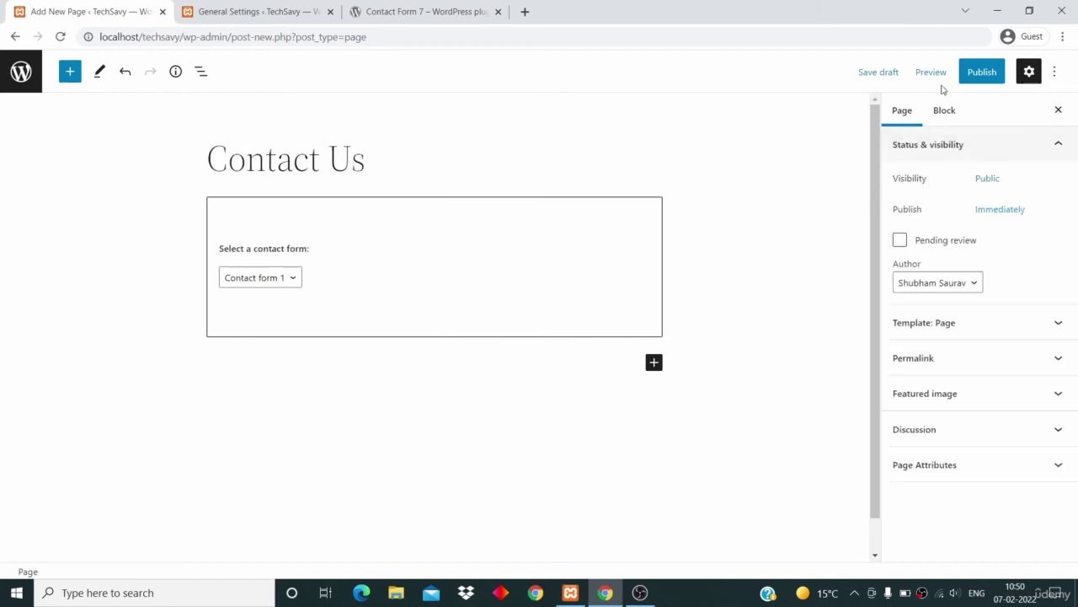
Step: Publish the Contact Us page with public visibility and open it on the site
{"action": "left_click", "coordinate": [982, 71]}
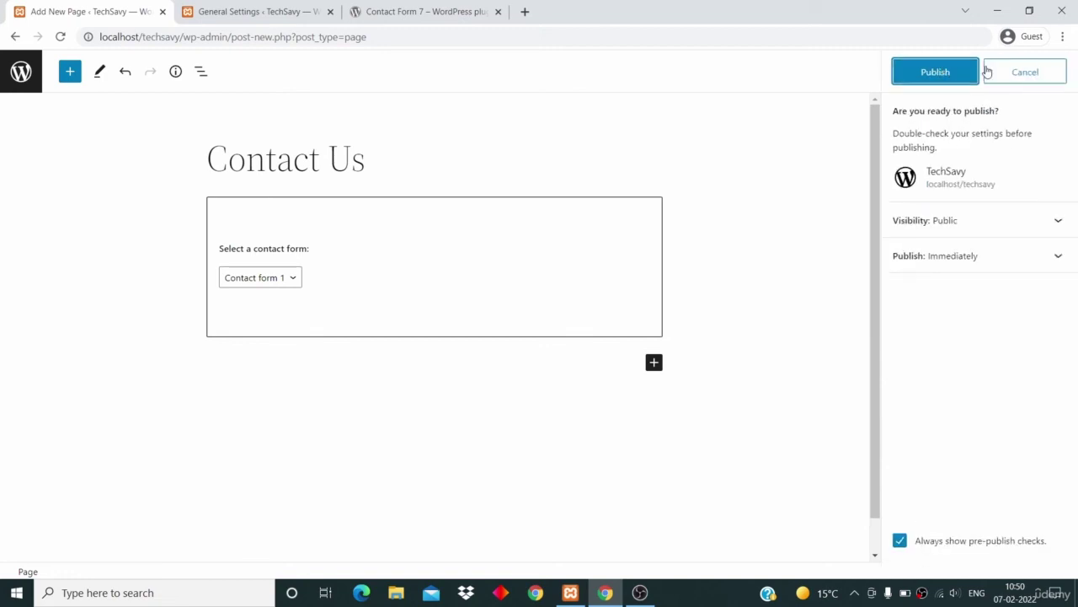
{"action": "left_click", "coordinate": [929, 73]}
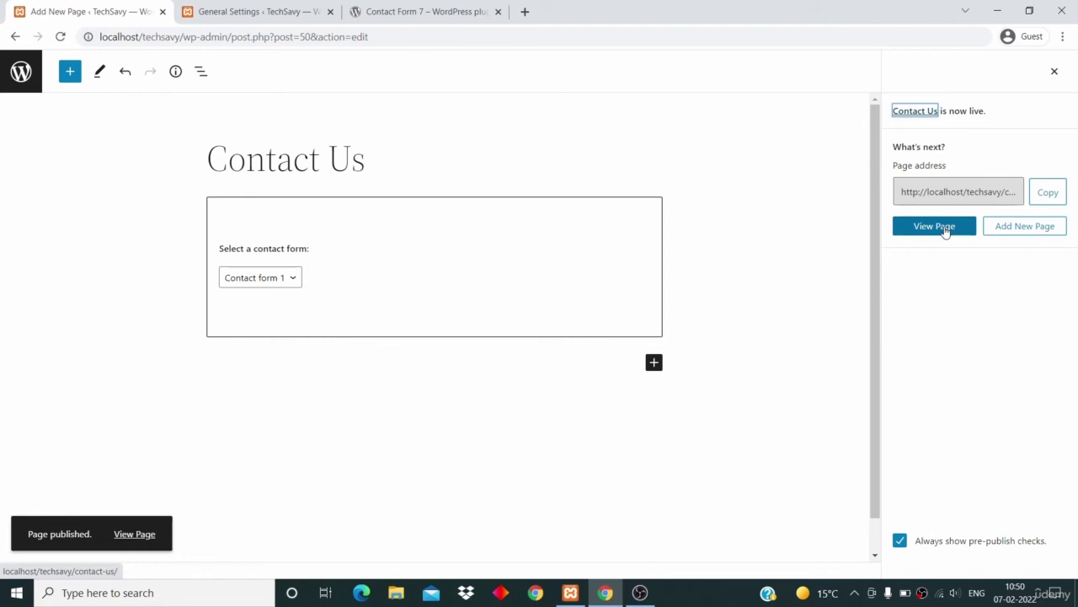
{"action": "left_click", "coordinate": [945, 229]}
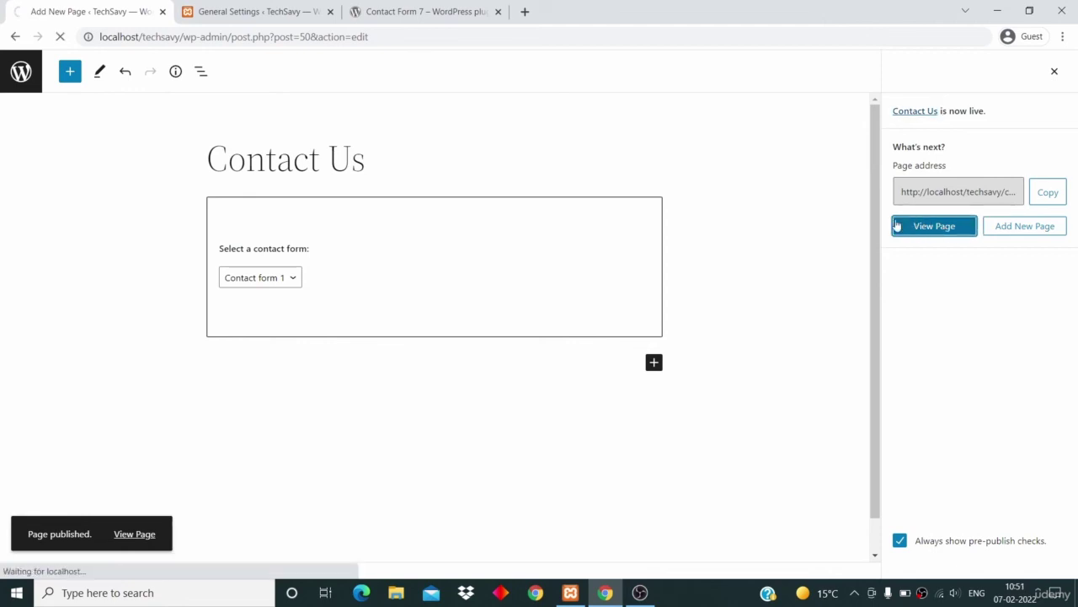
Step: Examine the published Contact Us page, from the site navigation down to the form's fields and submit control
{"action": "scroll", "coordinate": [767, 225], "scroll_direction": "down", "scroll_amount": 4}
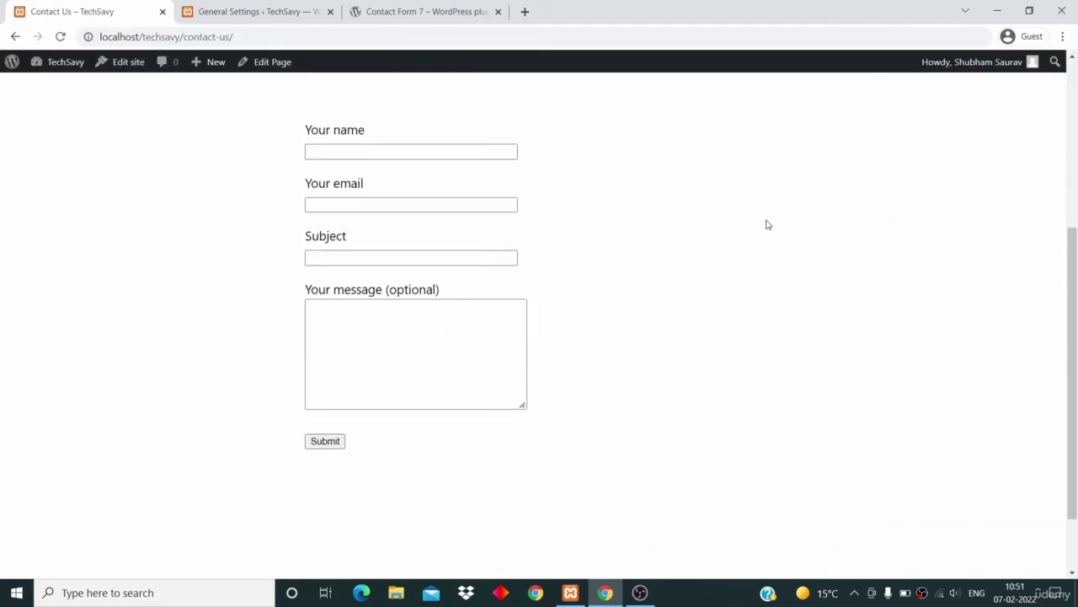
{"action": "left_click", "coordinate": [368, 368]}
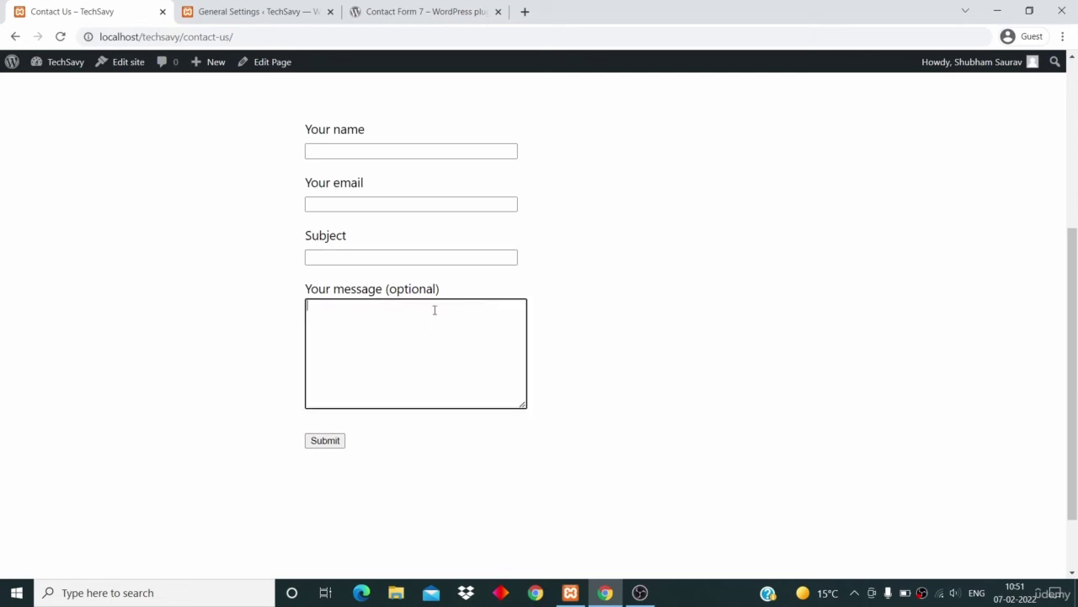
{"action": "scroll", "coordinate": [445, 299], "scroll_direction": "up", "scroll_amount": 1}
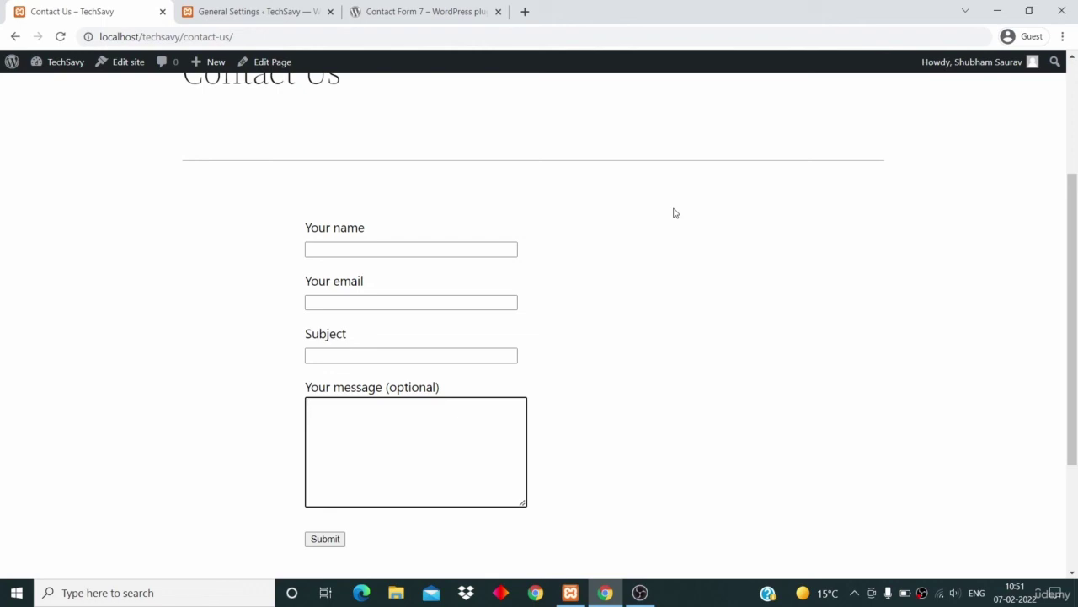
{"action": "left_click", "coordinate": [796, 352]}
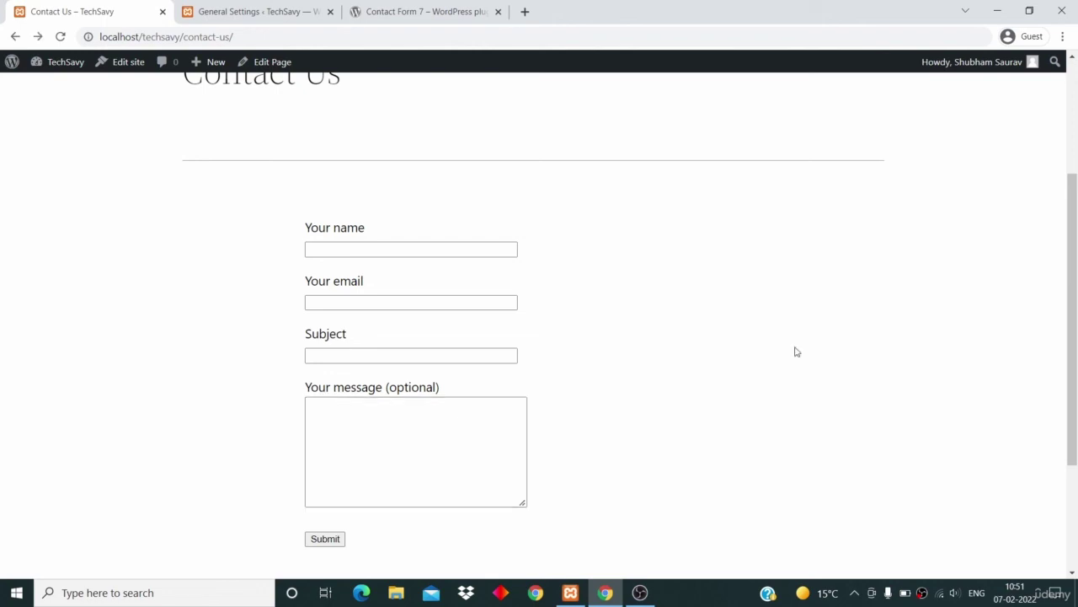
{"action": "scroll", "coordinate": [796, 351], "scroll_direction": "up", "scroll_amount": 3}
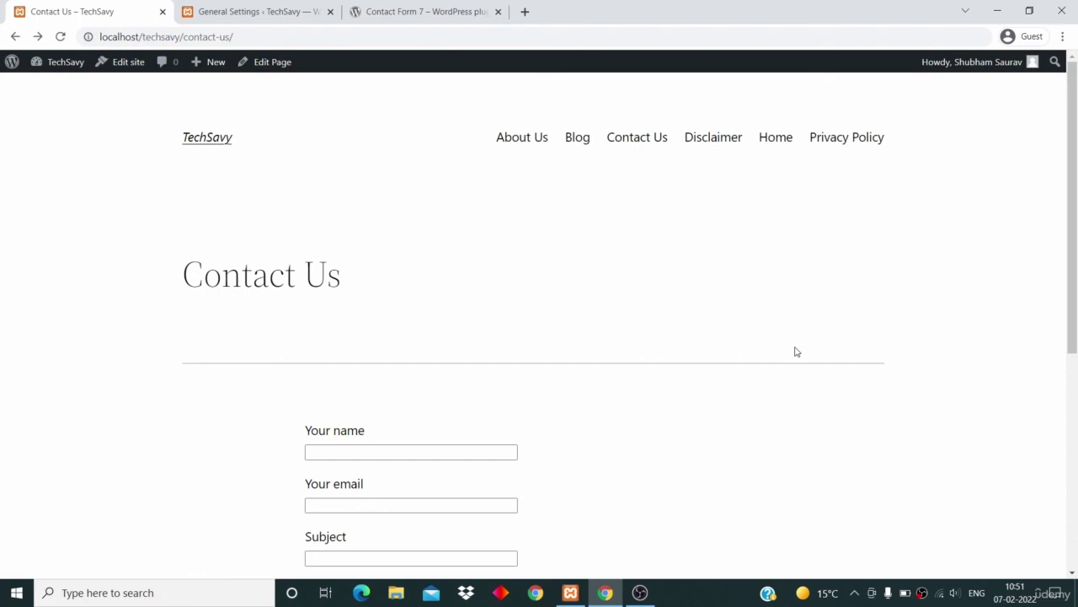
{"action": "scroll", "coordinate": [671, 380], "scroll_direction": "down", "scroll_amount": 2}
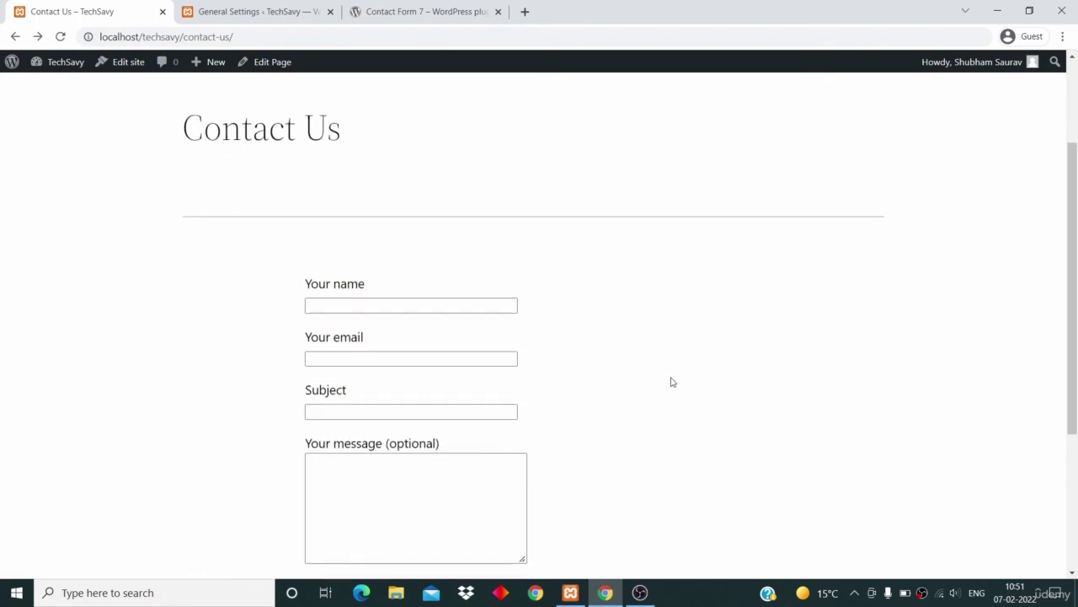
{"action": "scroll", "coordinate": [744, 296], "scroll_direction": "up", "scroll_amount": 2}
{"action": "scroll", "coordinate": [744, 296], "scroll_direction": "down", "scroll_amount": 3}
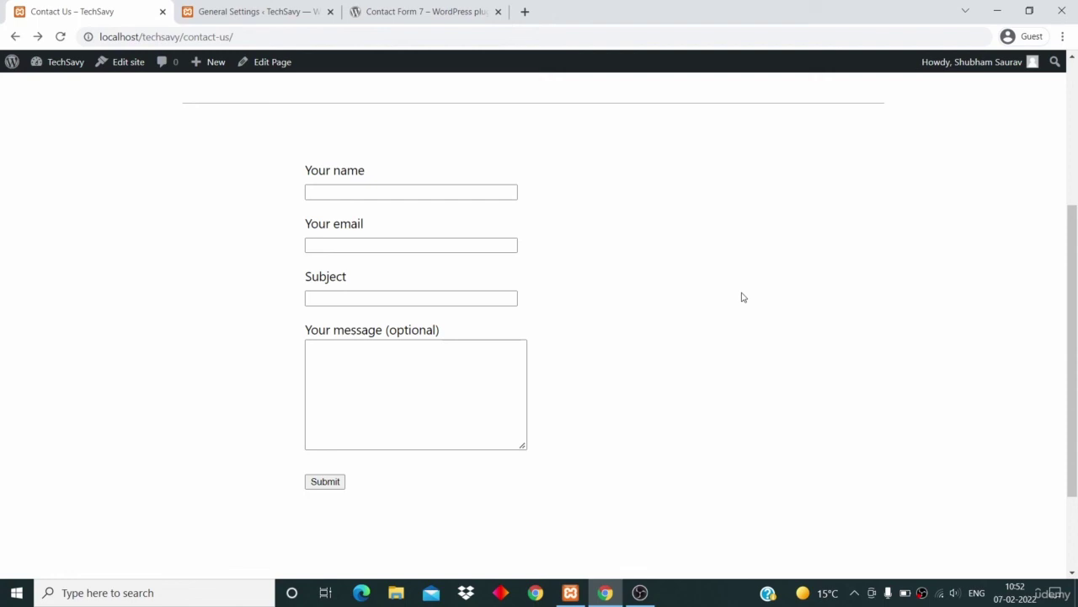
{"action": "scroll", "coordinate": [743, 297], "scroll_direction": "up", "scroll_amount": 3}
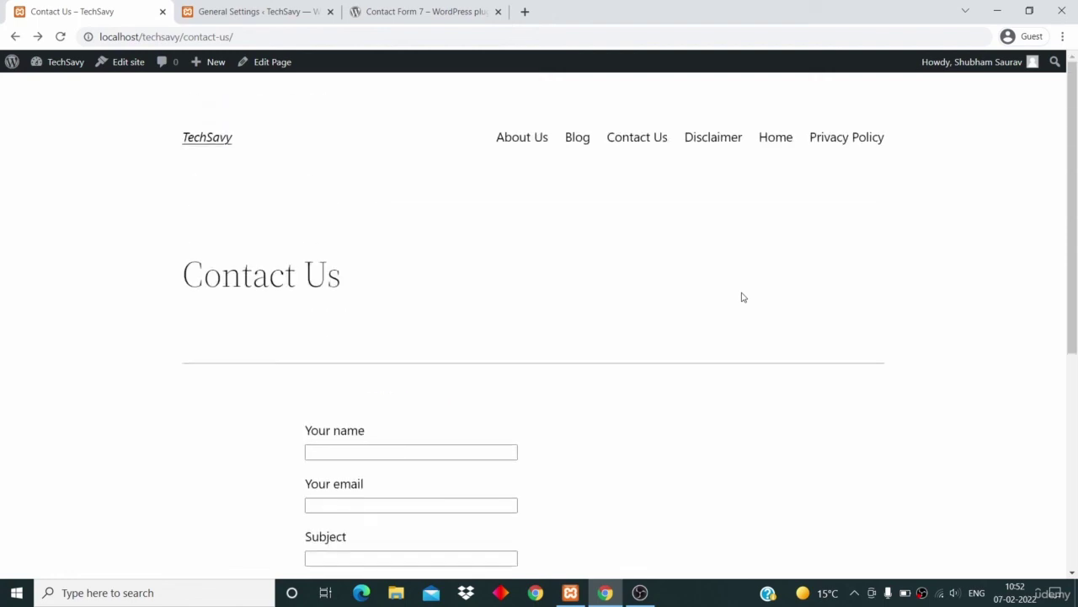
{"action": "scroll", "coordinate": [743, 296], "scroll_direction": "down", "scroll_amount": 3}
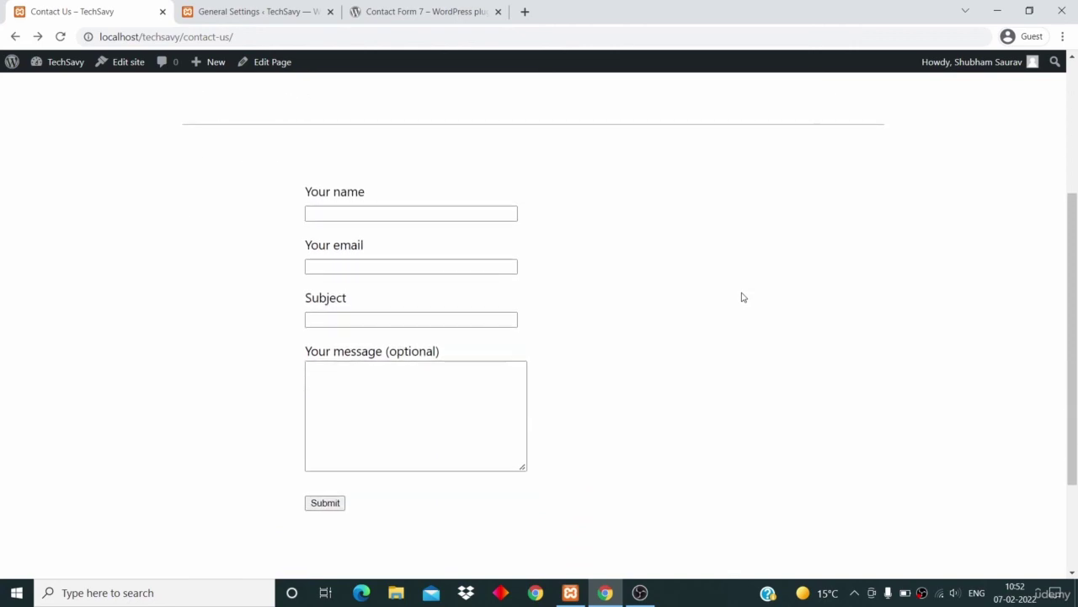
{"action": "scroll", "coordinate": [743, 297], "scroll_direction": "up", "scroll_amount": 3}
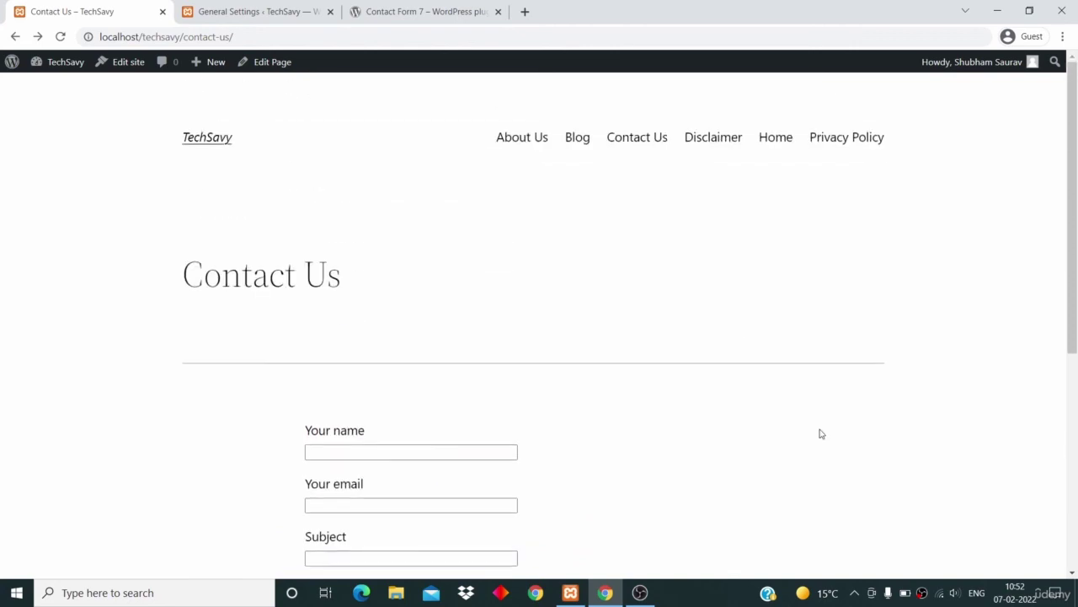